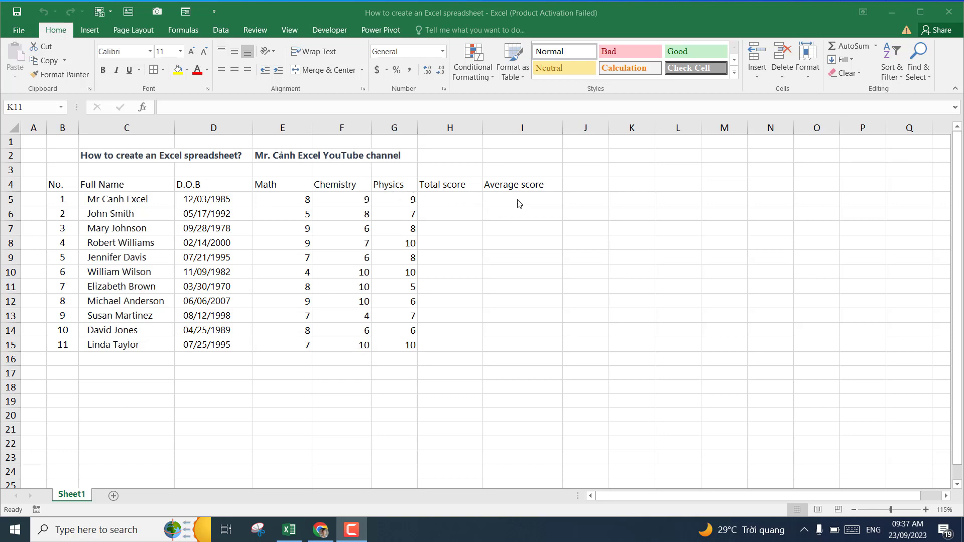
Step: Enter the formula =E5+F5+G5 in H5 for the first student's total score
left_click(445, 198)
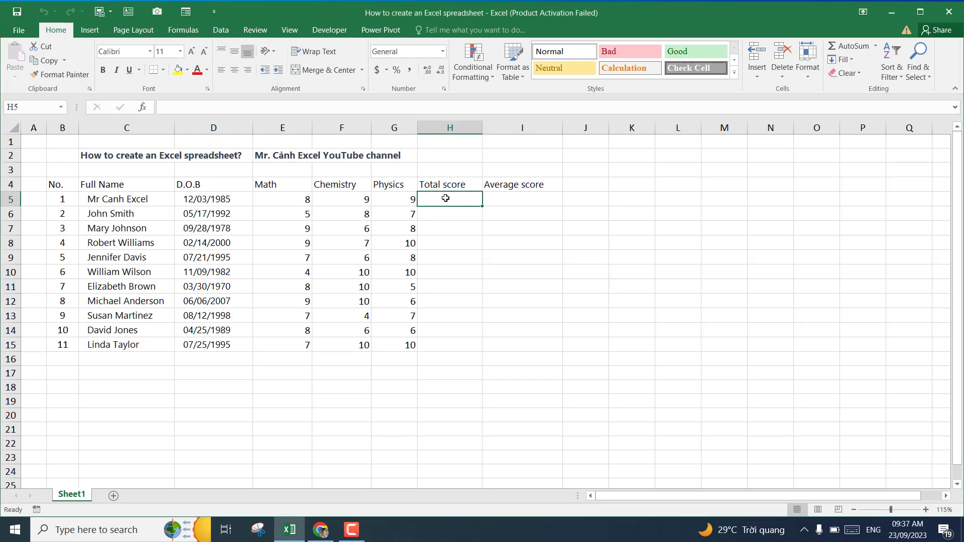
type("=")
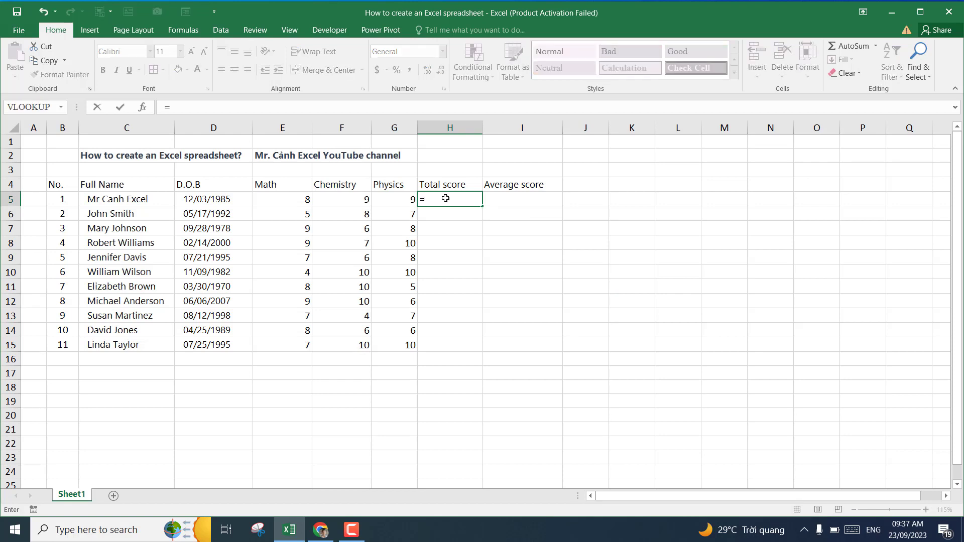
left_click(290, 199)
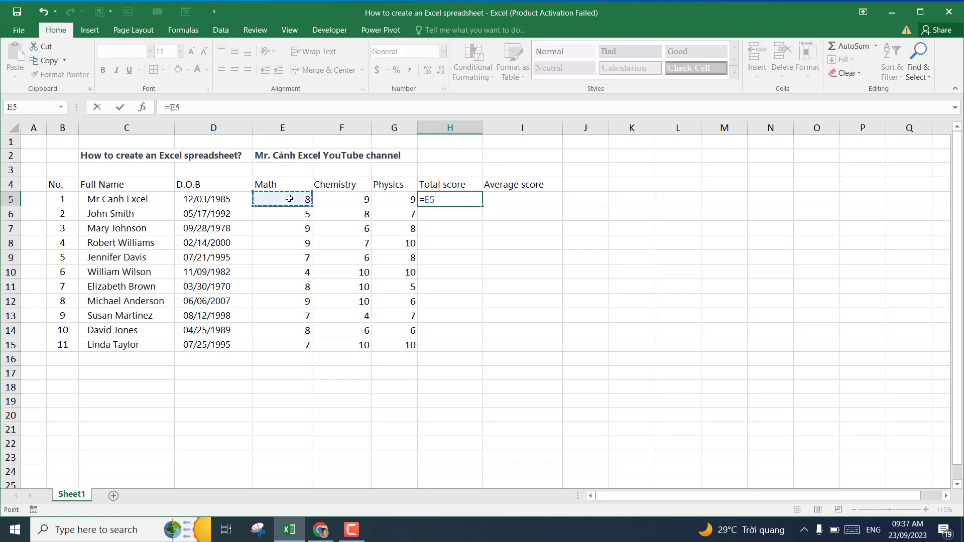
type("+")
left_click(346, 201)
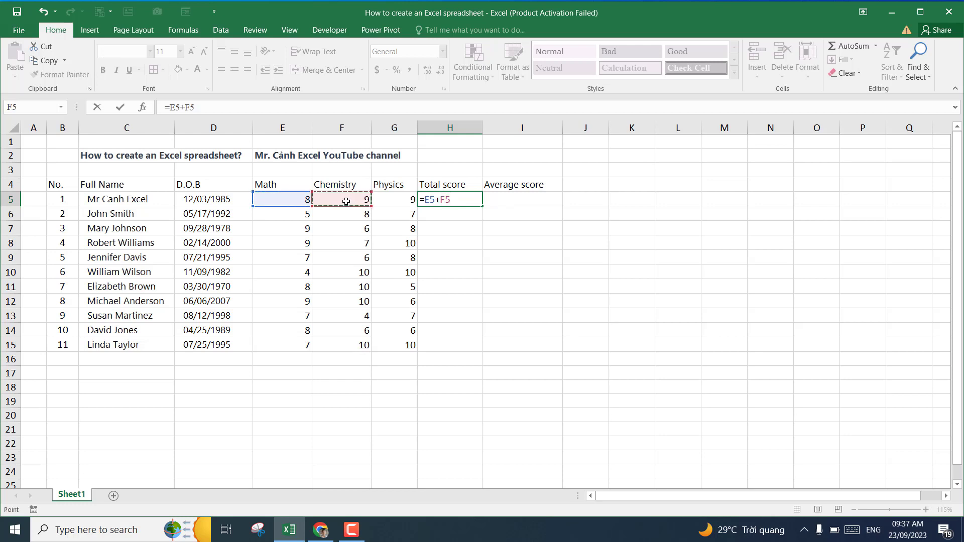
type("+")
left_click(398, 202)
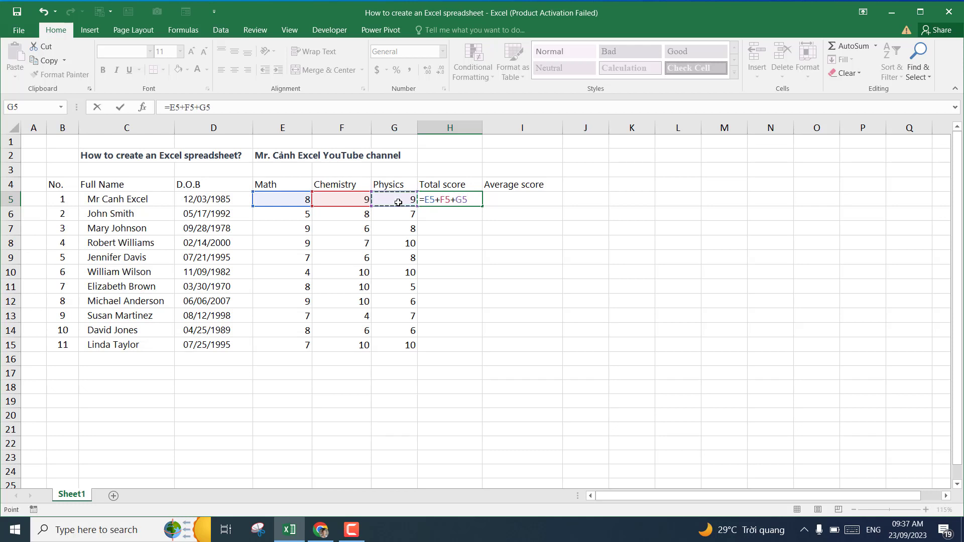
key("ctrl+Return")
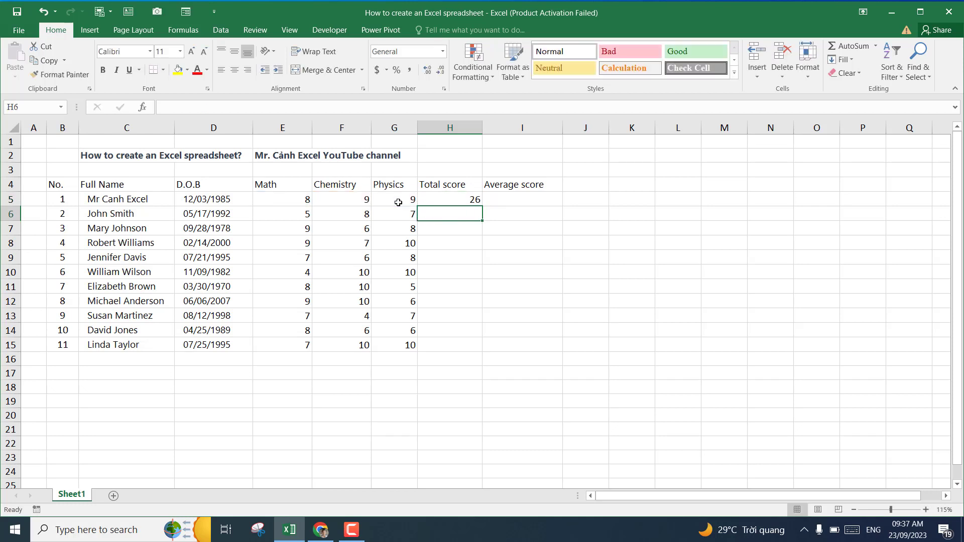
Step: Copy the total score formula down from H5 through H15
left_click(451, 200)
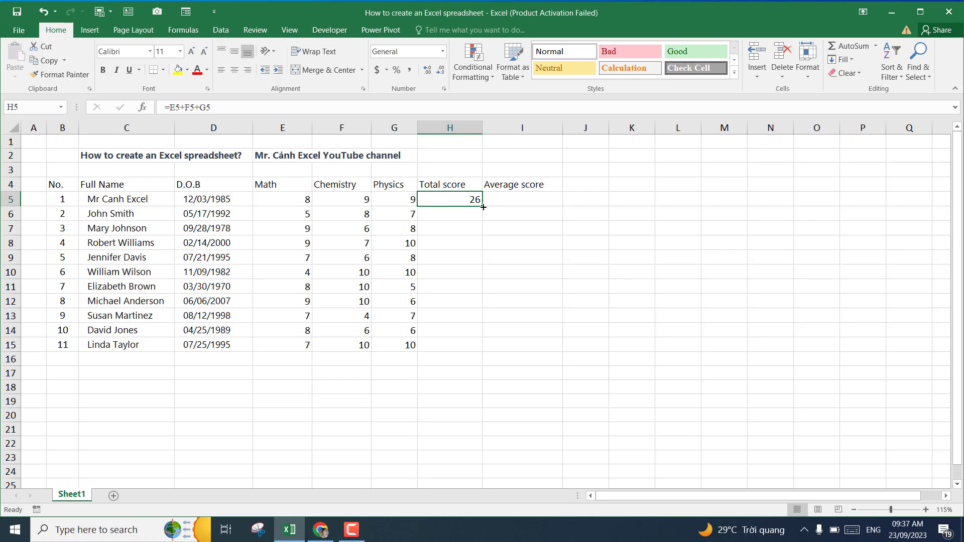
left_click_drag(483, 207, 480, 356)
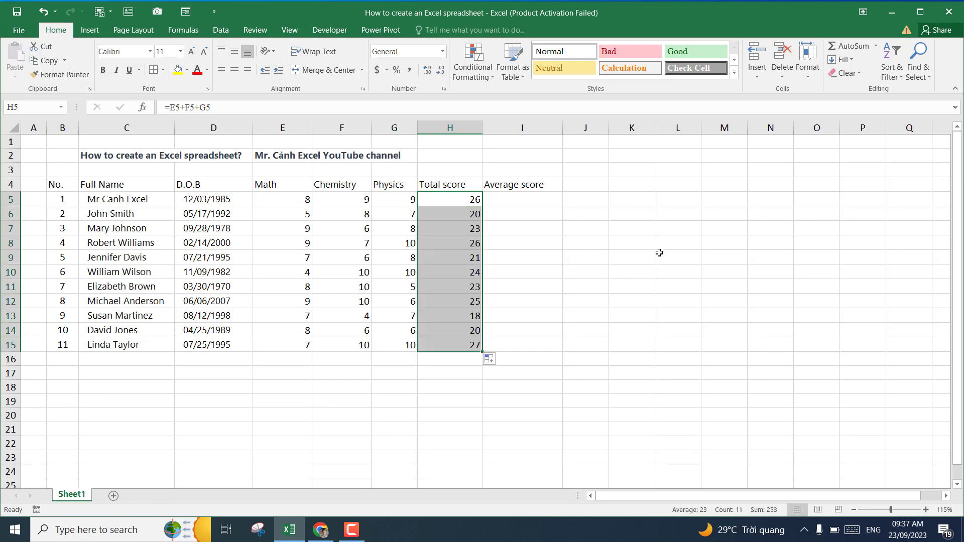
left_click_drag(447, 199, 447, 243)
left_click(447, 198)
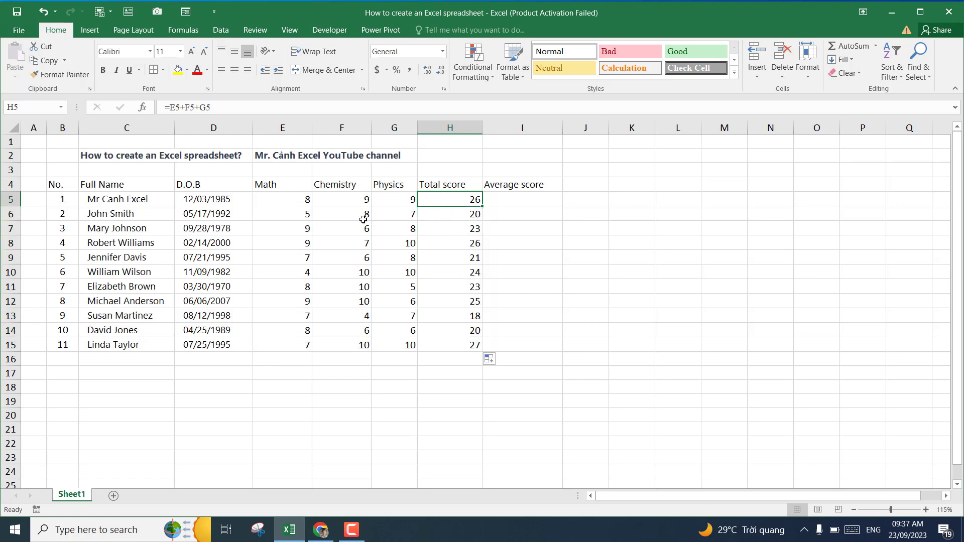
Step: Enter =AVERAGE(E5:G5) in I5 for the first student's average score
left_click(133, 201)
left_click(132, 213)
left_click(131, 228)
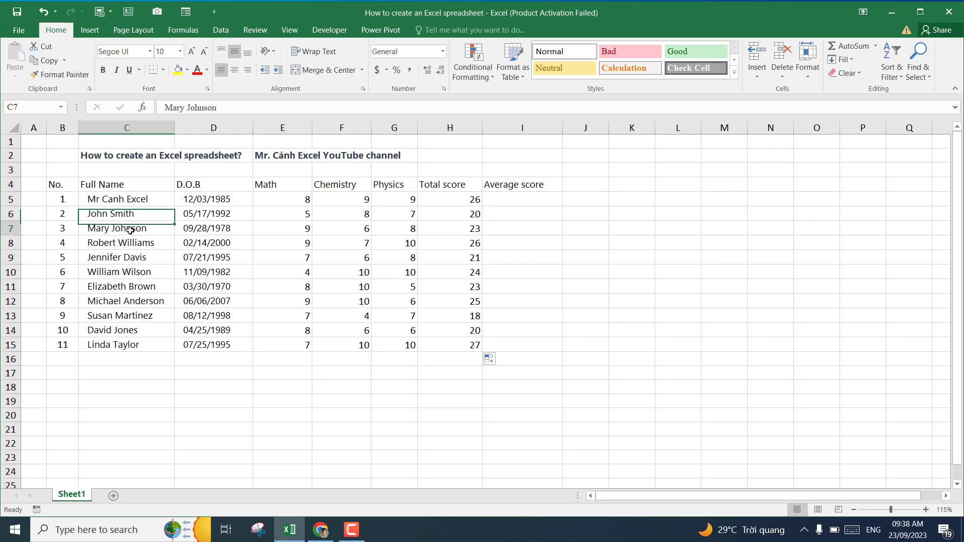
left_click(130, 242)
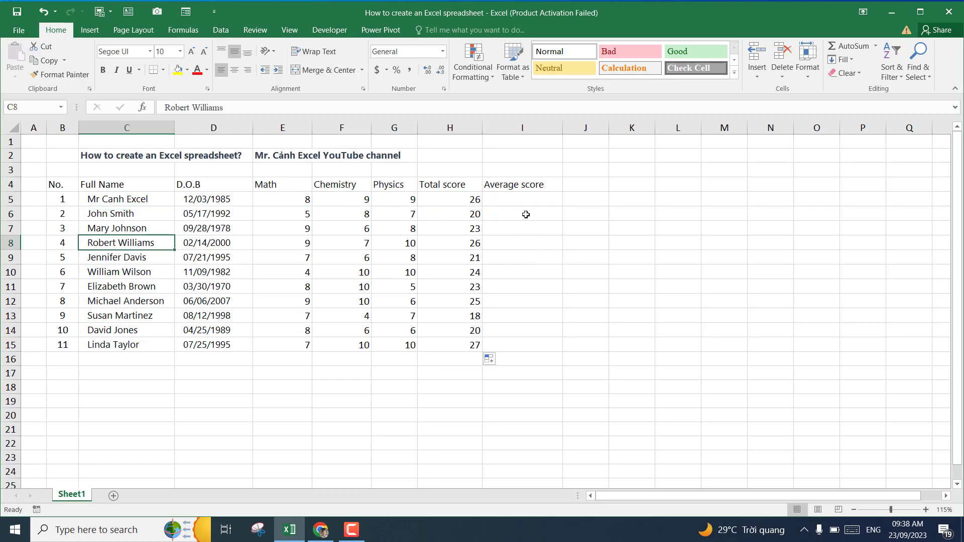
left_click(515, 201)
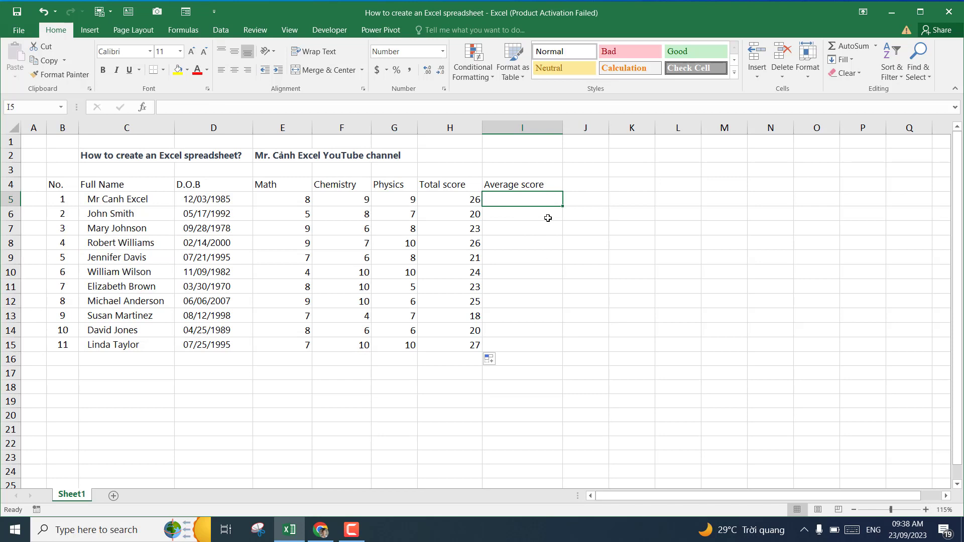
type("=")
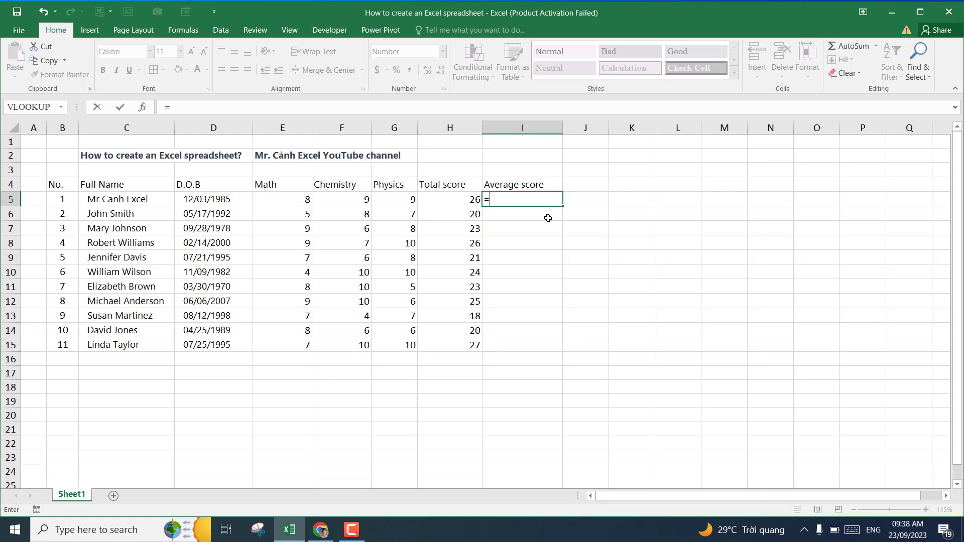
type("ave")
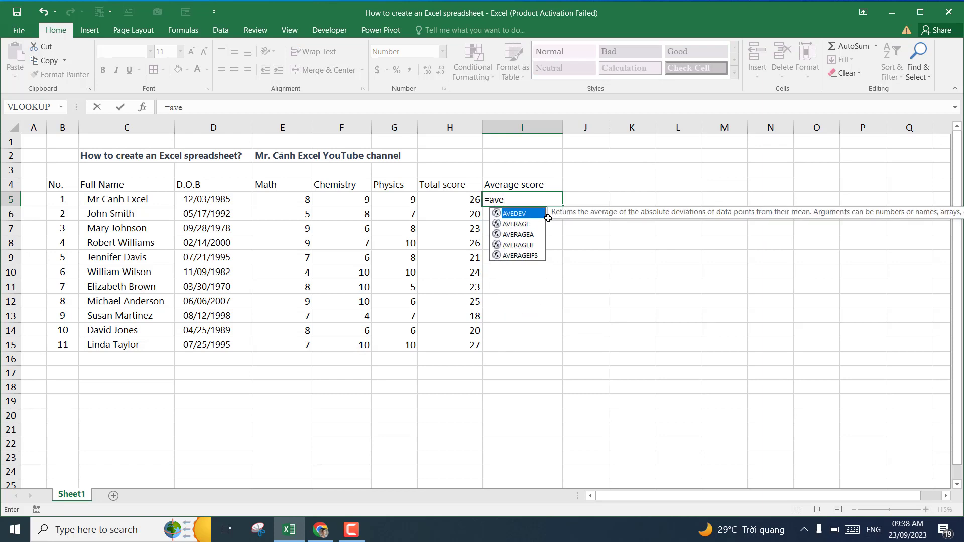
double_click(523, 225)
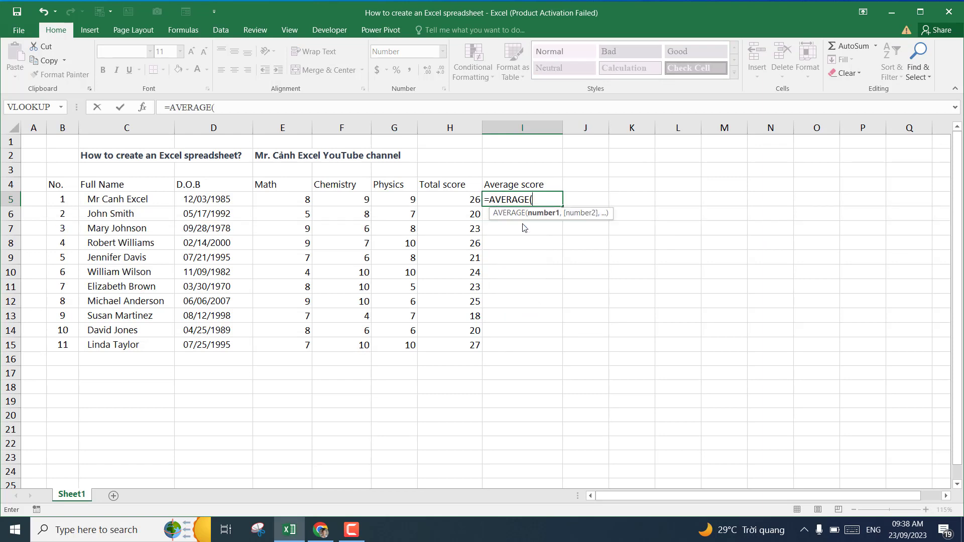
left_click(300, 199)
left_click_drag(300, 199, 378, 200)
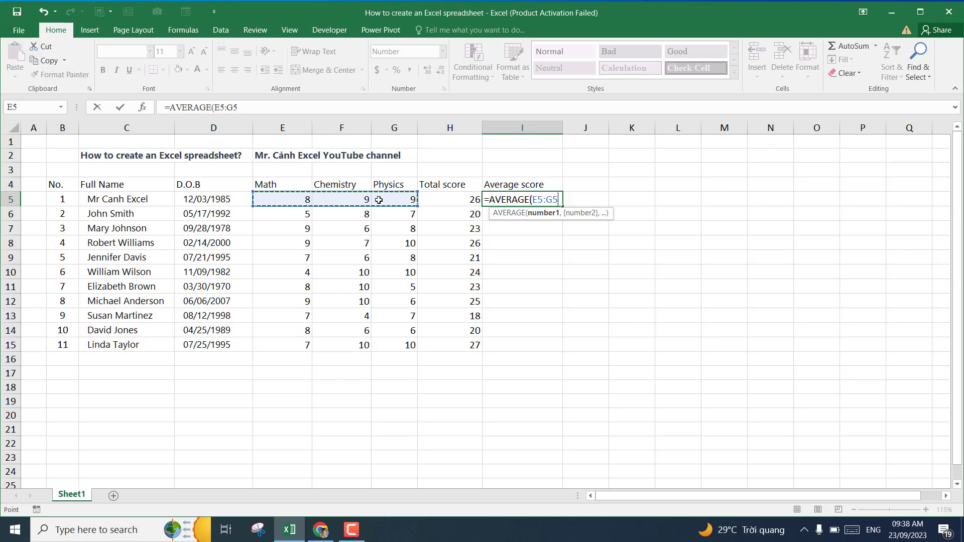
key("Return")
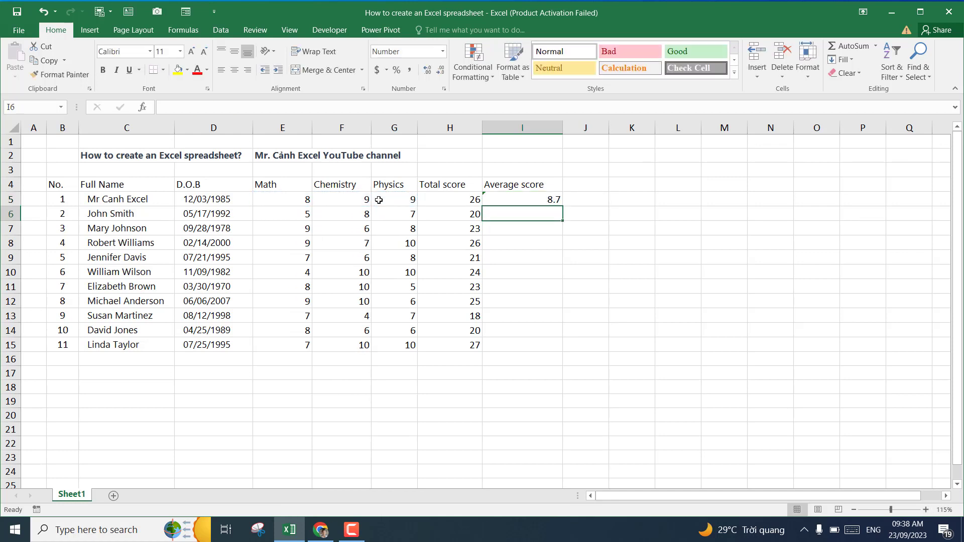
Step: Copy the average formula down from I5 through I15
left_click(523, 199)
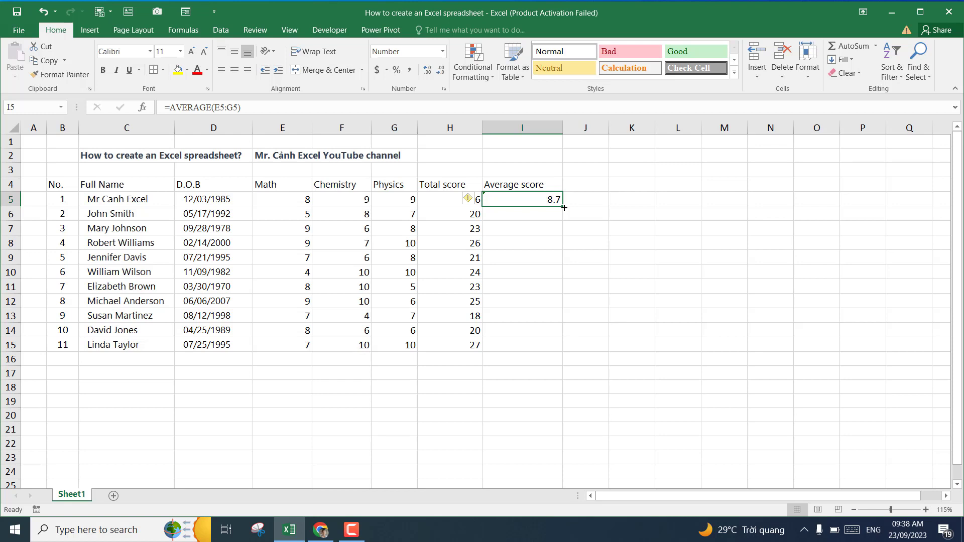
left_click_drag(563, 207, 551, 345)
left_click(613, 262)
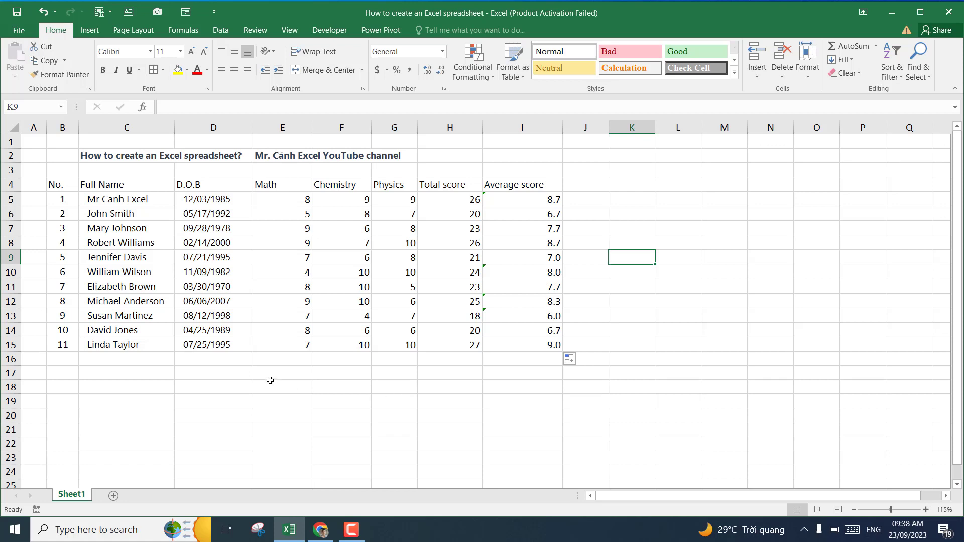
Step: Enter =SUM(E5:E15) in E16 to total the Math scores
left_click(221, 359)
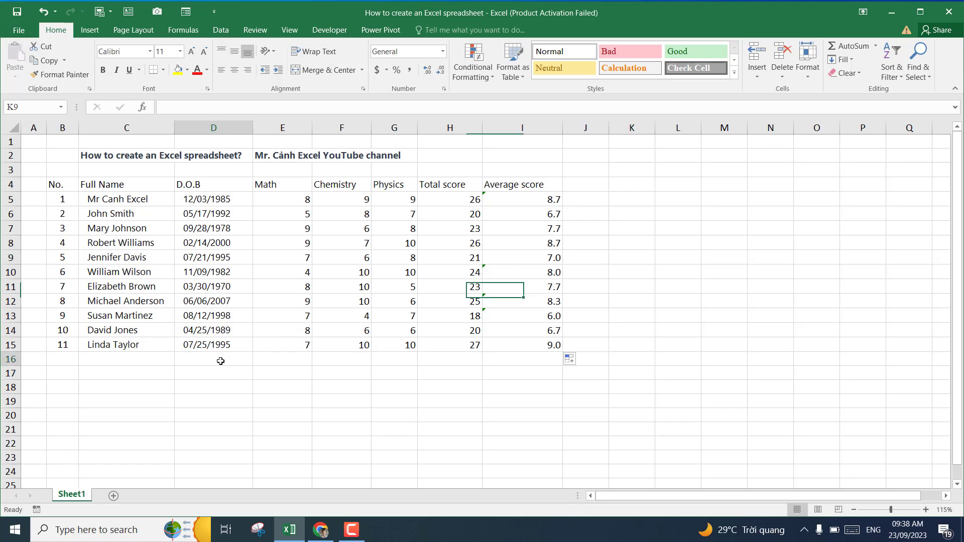
left_click(301, 359)
left_click(369, 359)
left_click(407, 359)
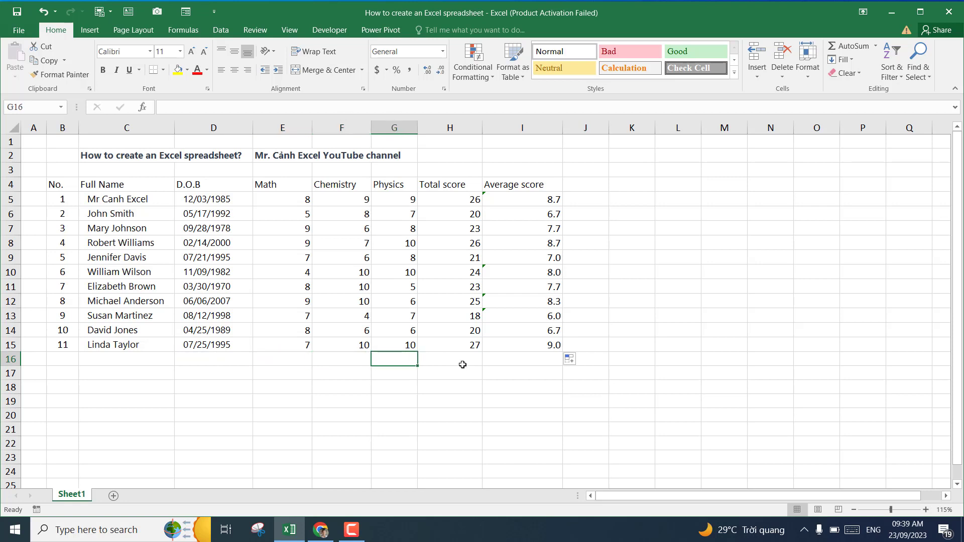
left_click(457, 361)
left_click(525, 360)
left_click(284, 357)
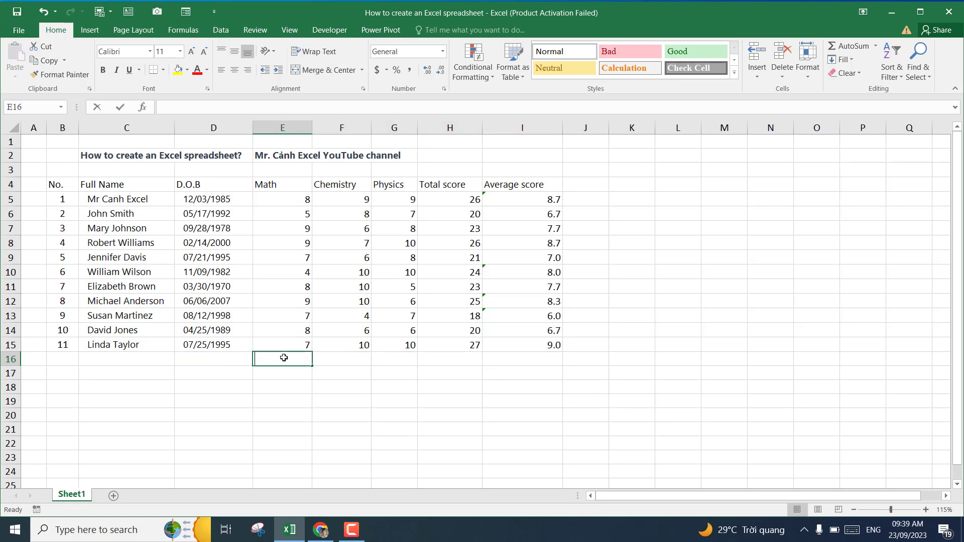
type("=sum")
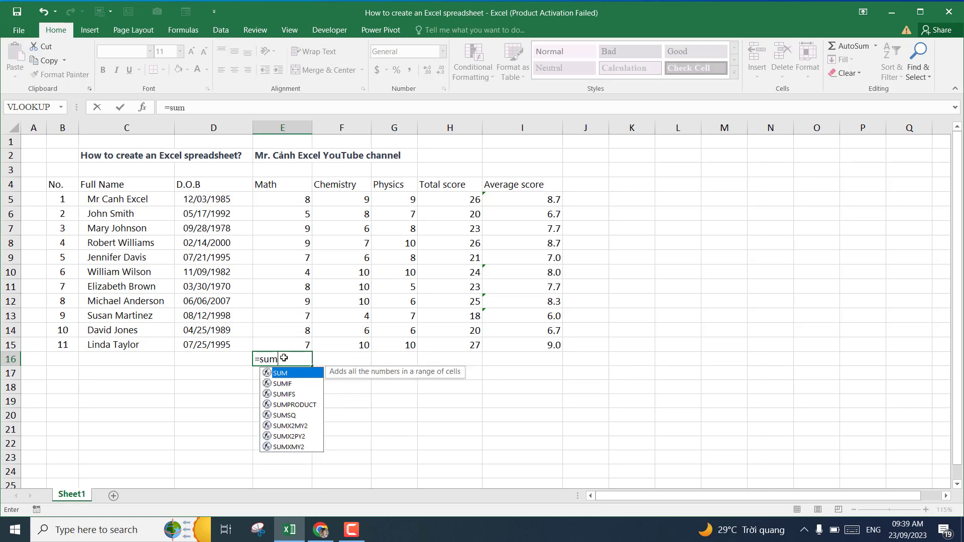
type("(")
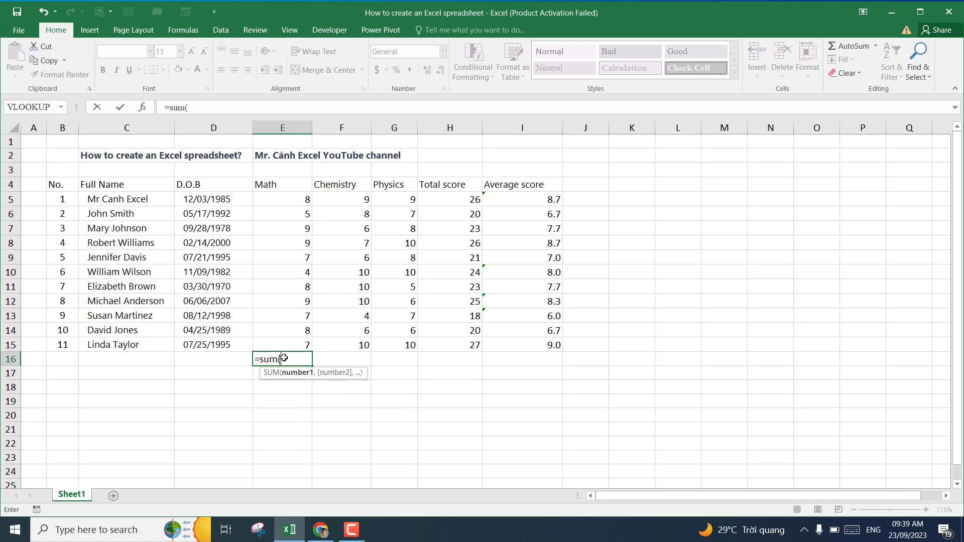
left_click_drag(284, 200, 277, 342)
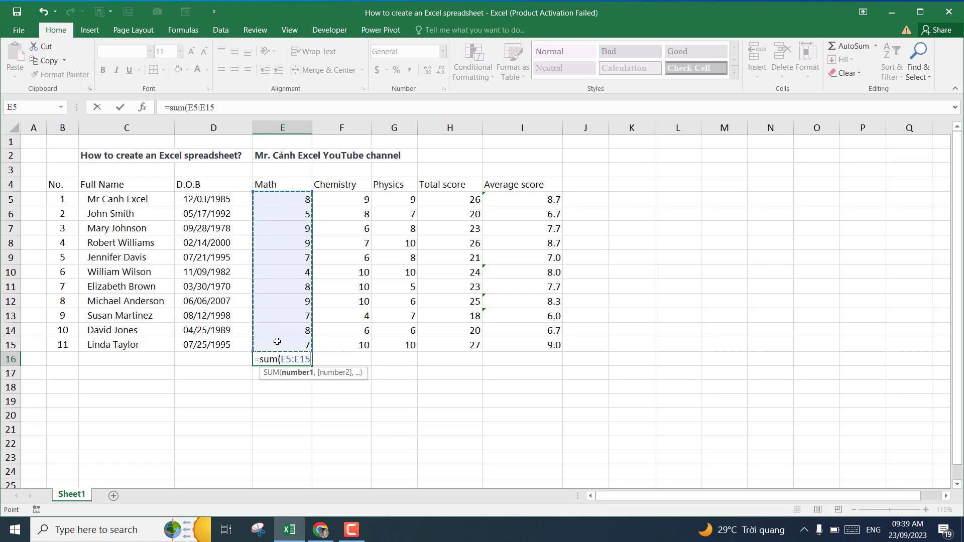
type(")")
key("Return")
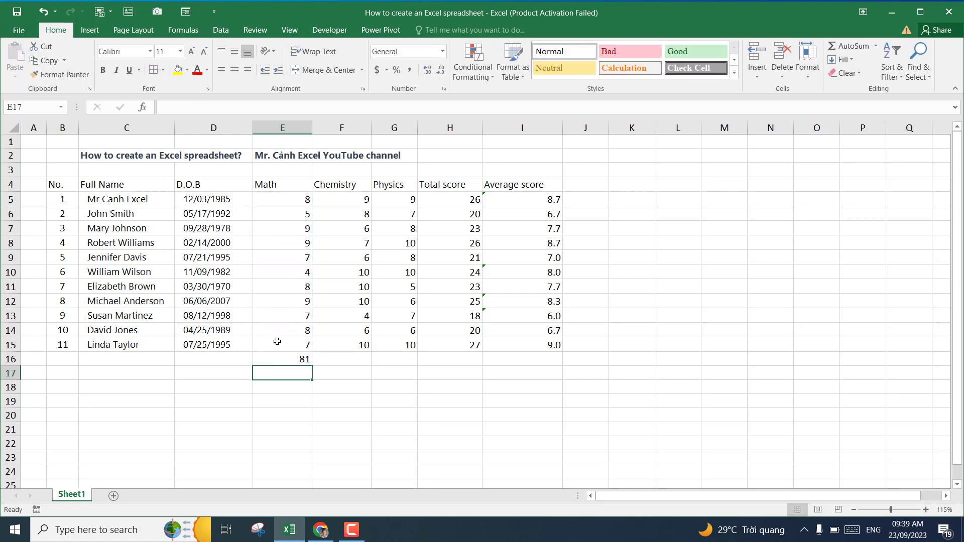
Step: Copy the column sum across row 16 to I16, then select the H16:I16 results
left_click(287, 359)
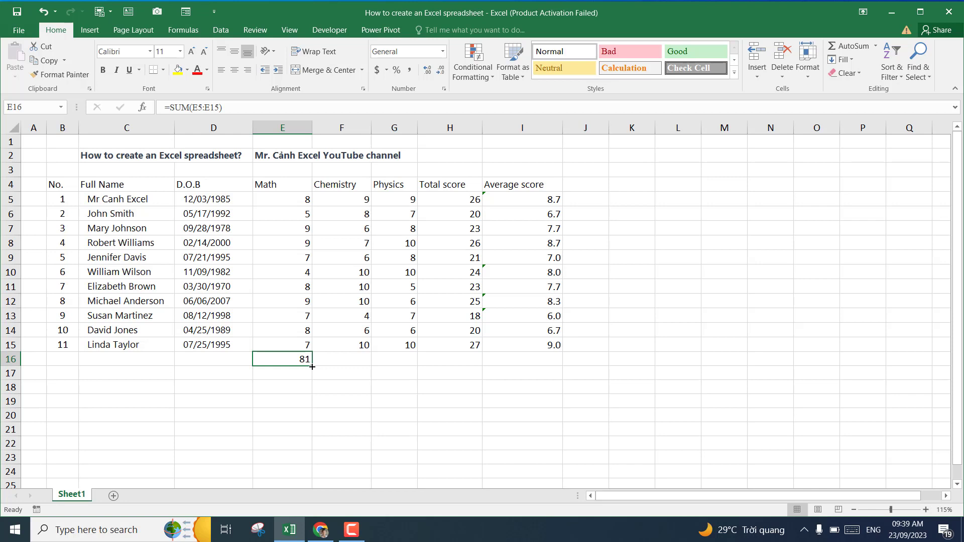
left_click_drag(312, 367, 548, 365)
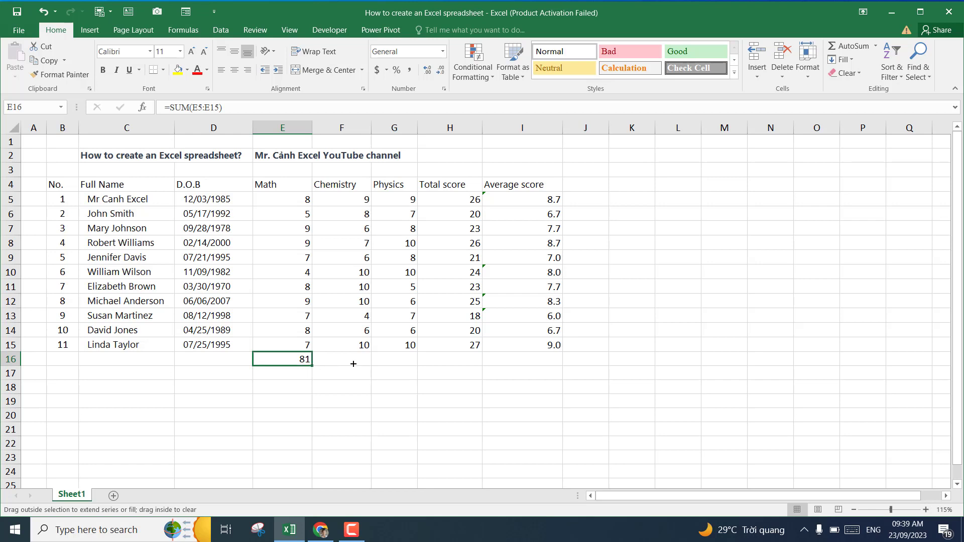
left_click_drag(551, 366, 551, 366)
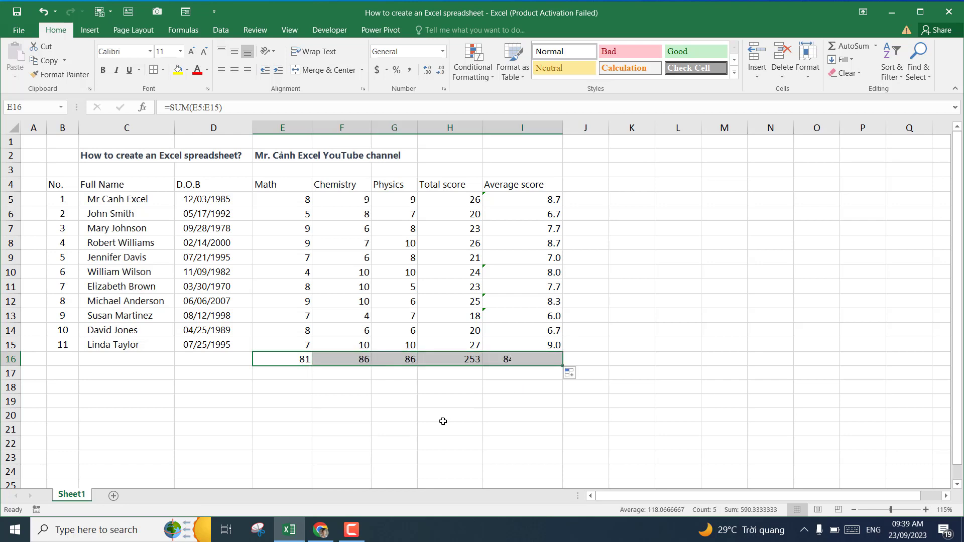
left_click(491, 412)
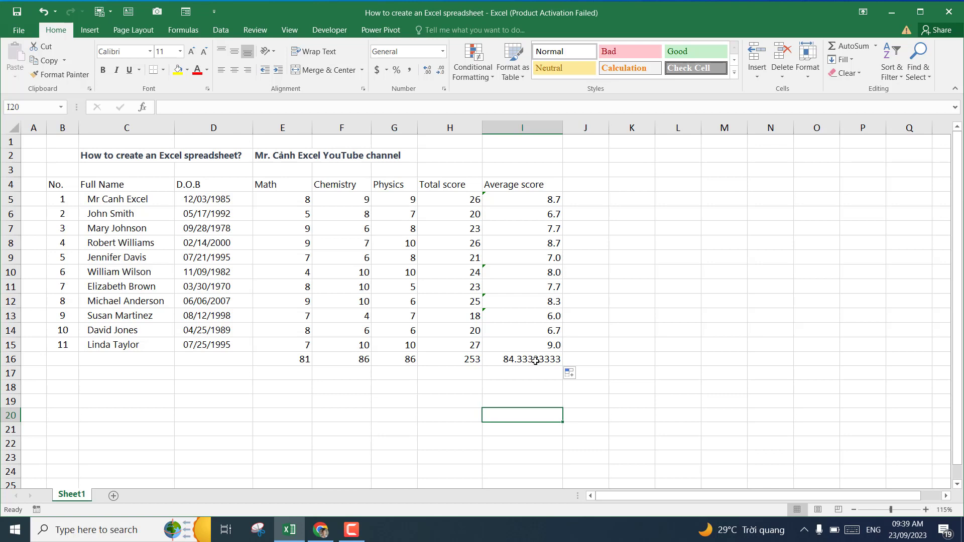
left_click_drag(452, 360, 536, 361)
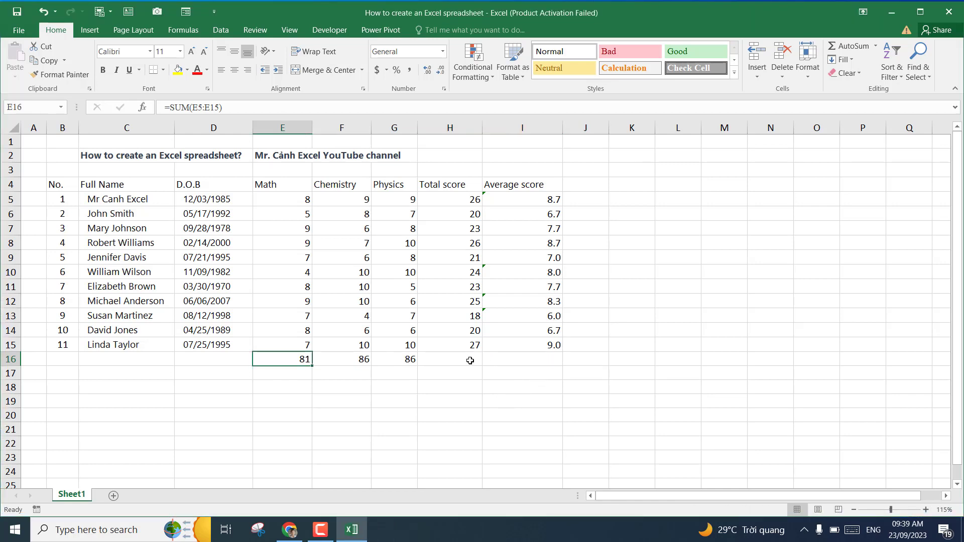
Step: Clear the subject sums from E16:H16 and select the score table B4:I15
left_click_drag(463, 360, 520, 358)
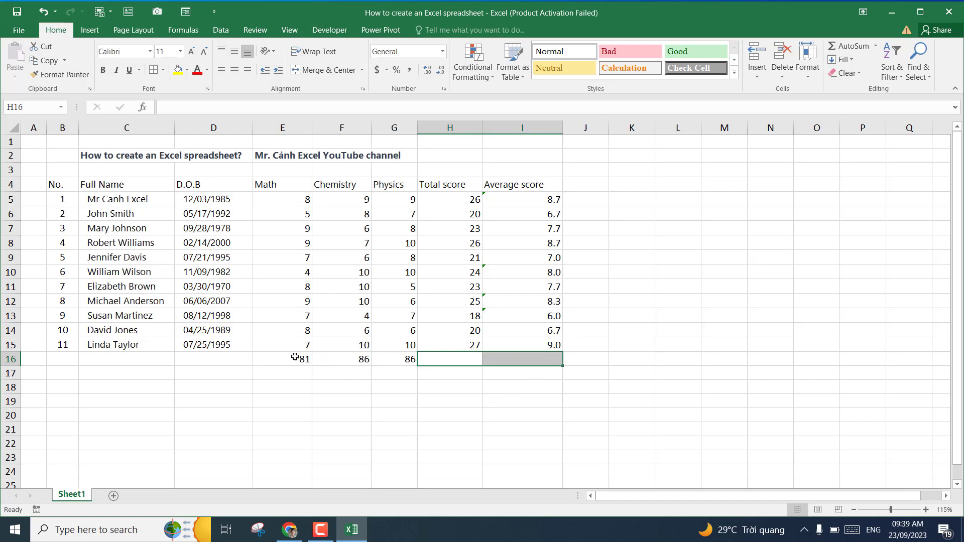
left_click_drag(301, 360, 436, 358)
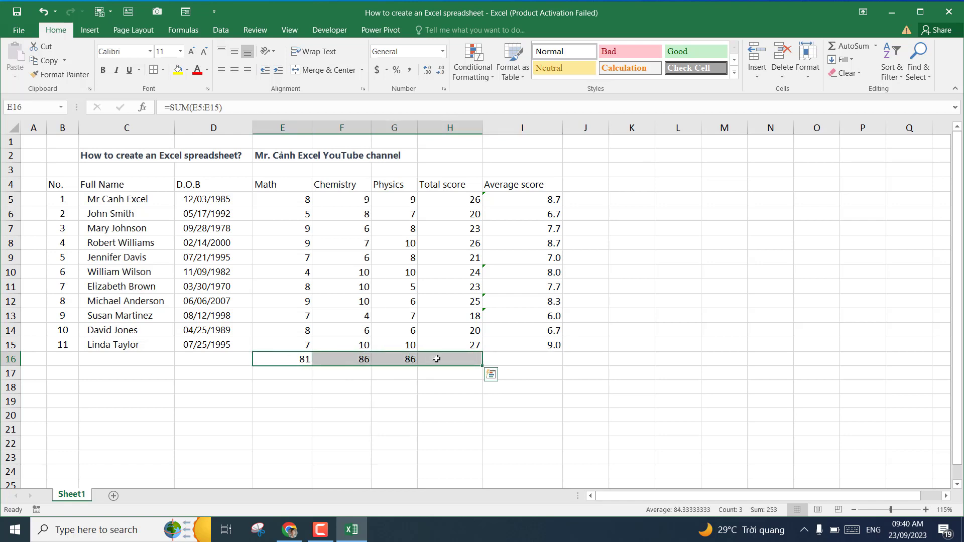
key("Delete")
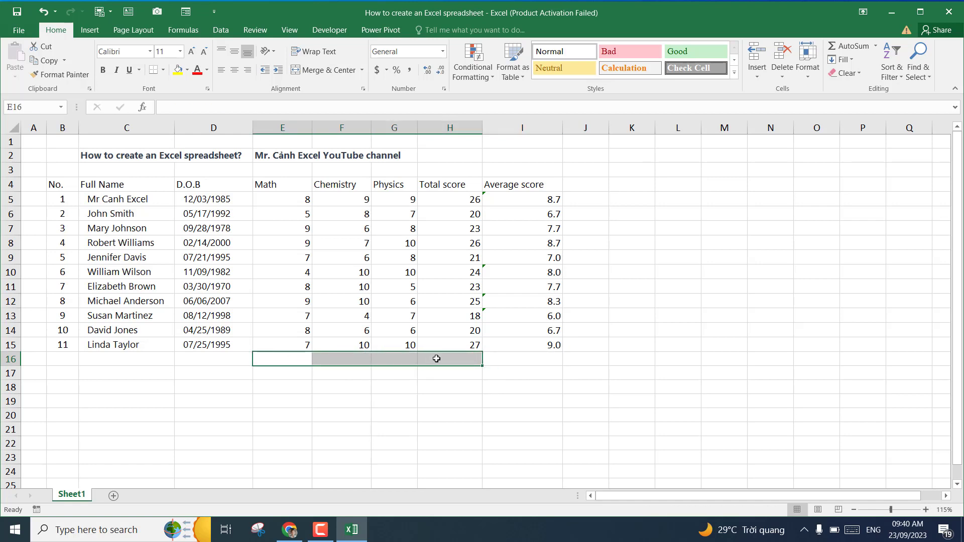
left_click(394, 388)
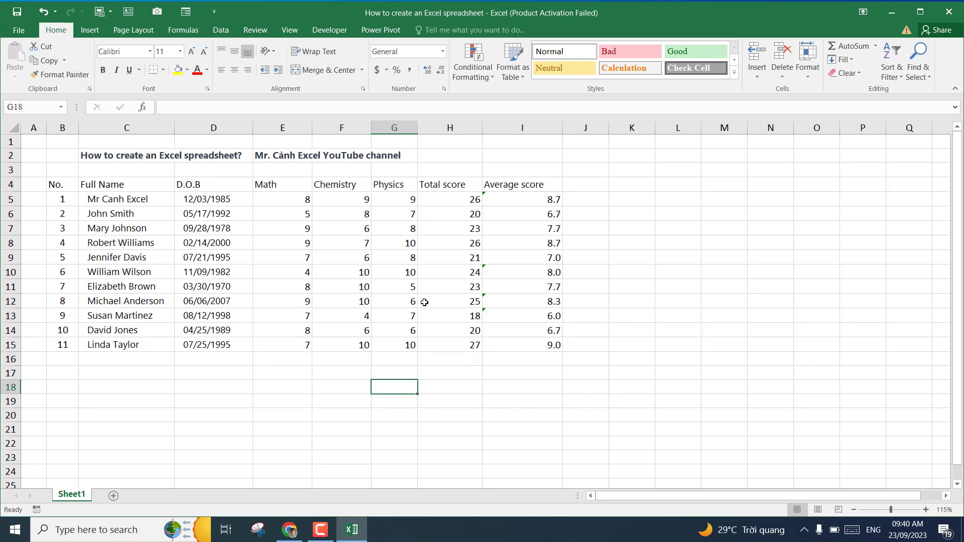
left_click(61, 182)
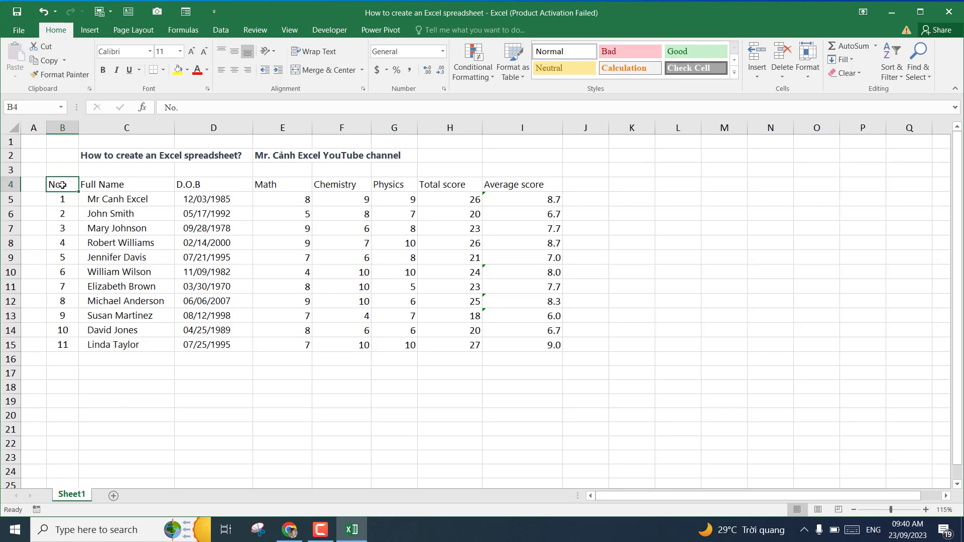
mouse_move(62, 185)
left_mouse_down()
mouse_move(514, 332)
mouse_move(527, 345)
left_mouse_up()
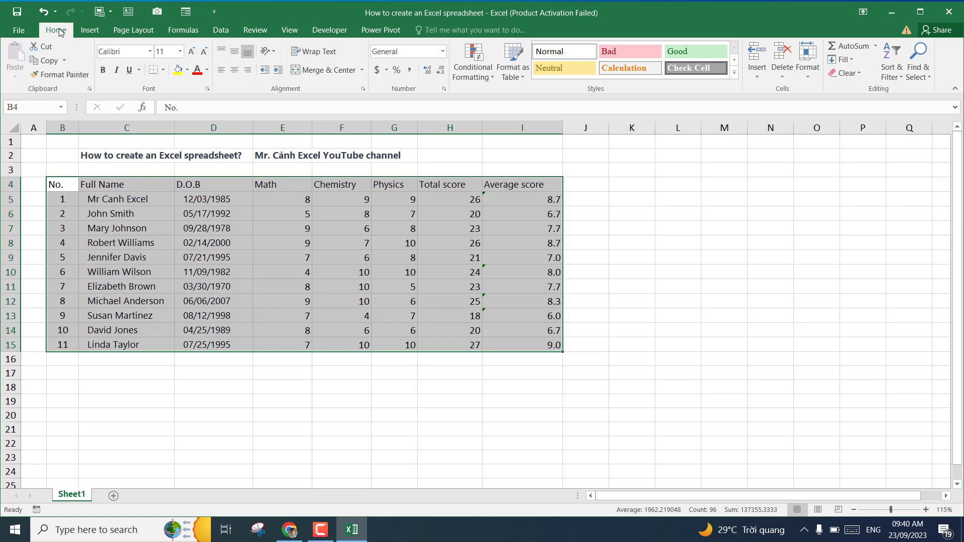
Step: Apply All Borders to every cell of the selected table B4:I15
left_click(164, 71)
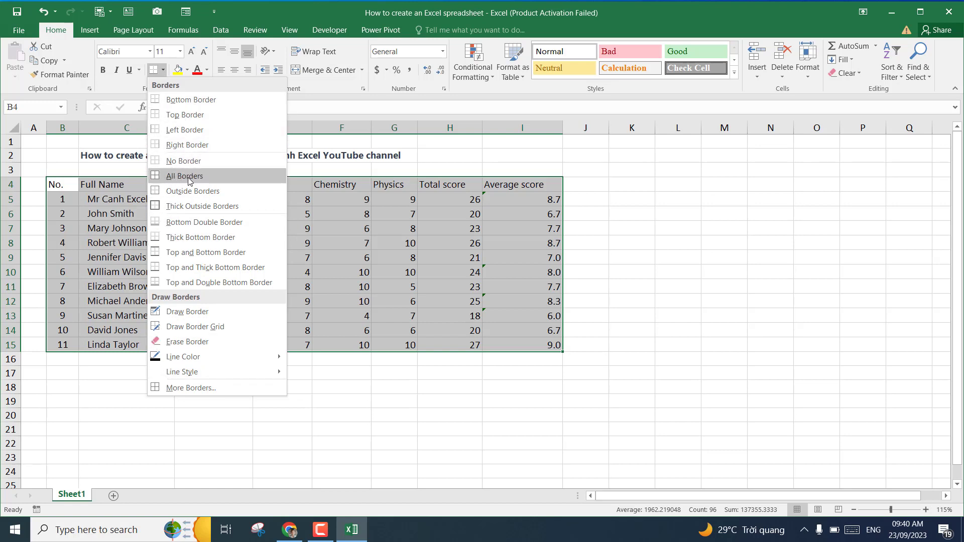
left_click(202, 176)
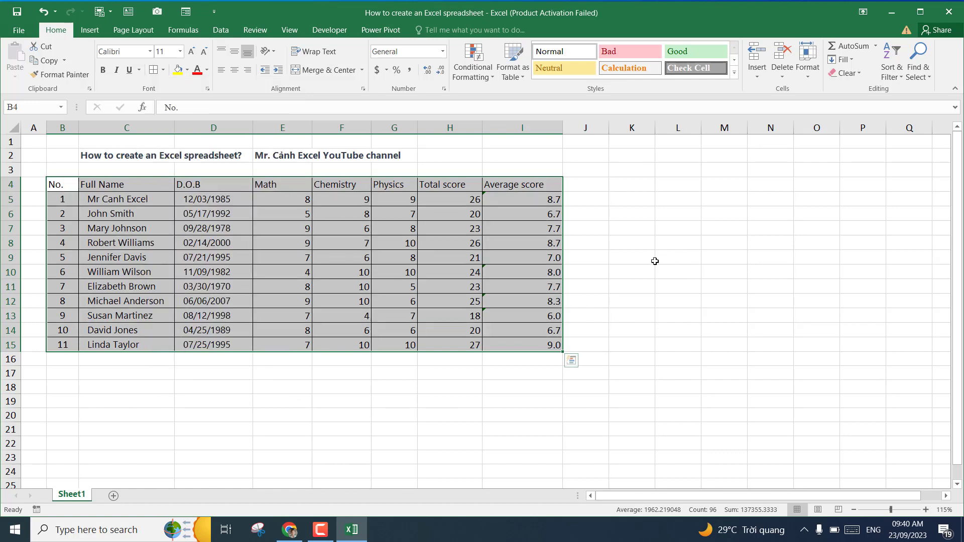
left_click(674, 259)
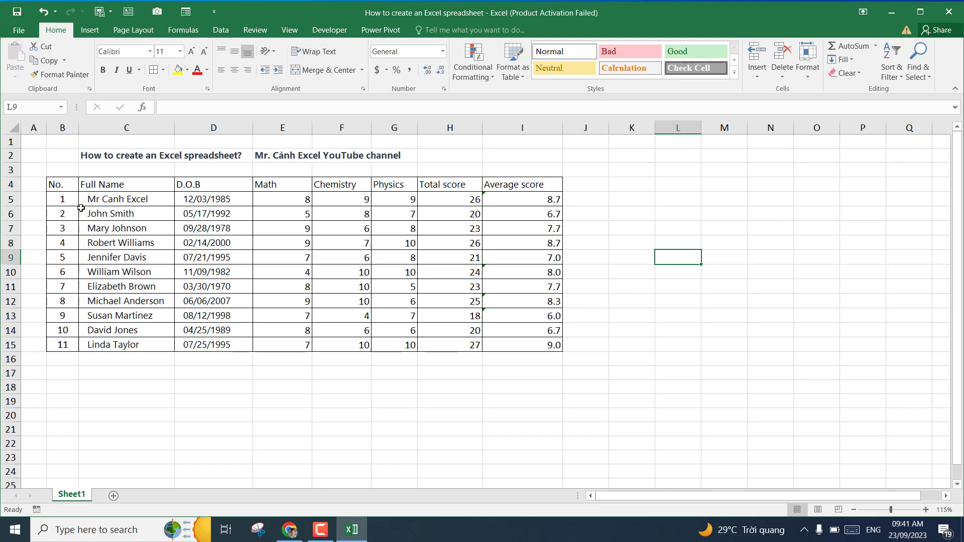
left_click(62, 185)
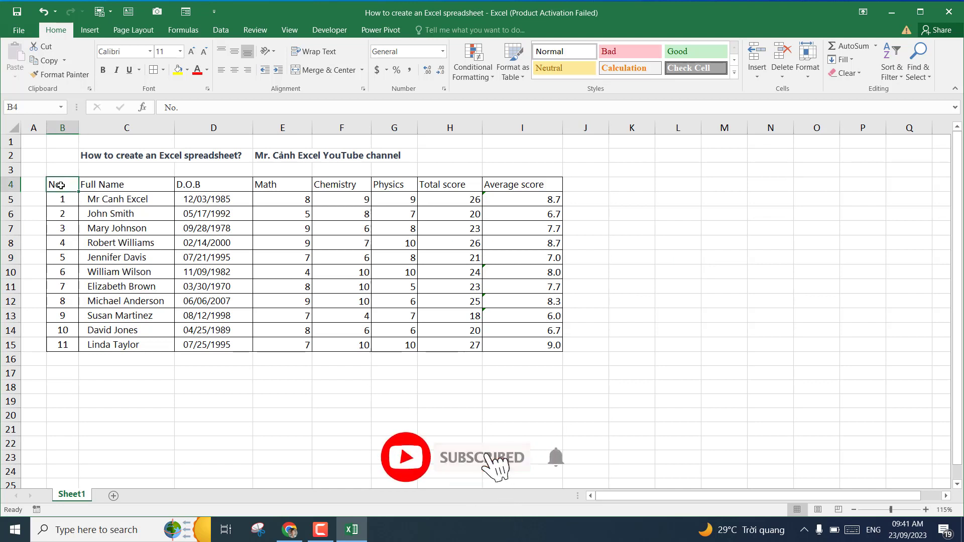
mouse_move(59, 184)
left_mouse_down()
mouse_move(404, 271)
mouse_move(532, 345)
left_mouse_up()
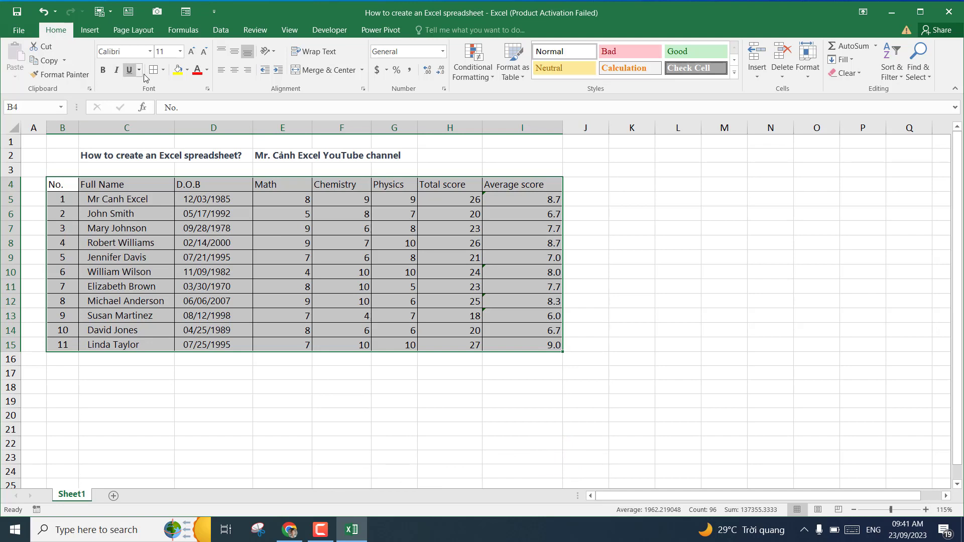
left_click(163, 70)
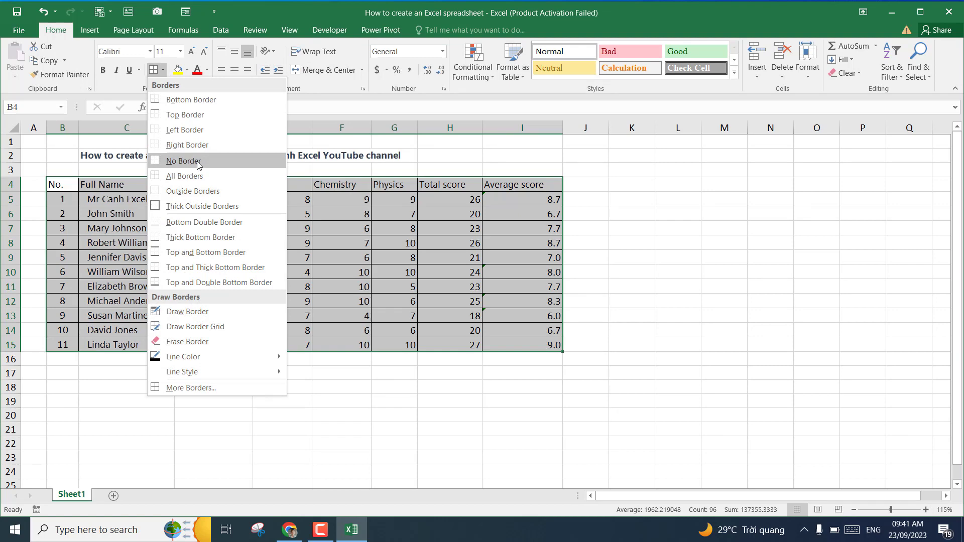
left_click(199, 165)
left_click_drag(630, 262, 693, 244)
left_click(696, 243)
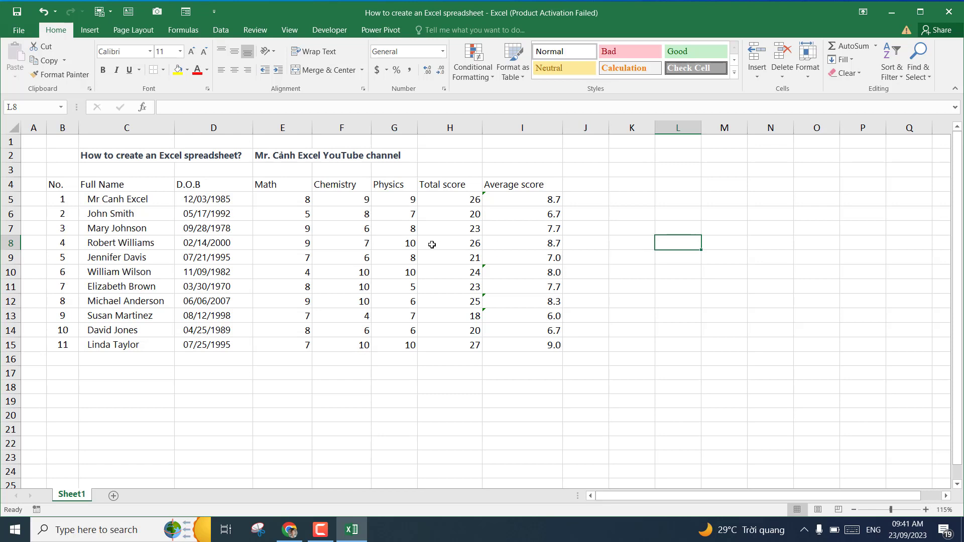
left_click(58, 184)
left_click_drag(117, 195, 527, 342)
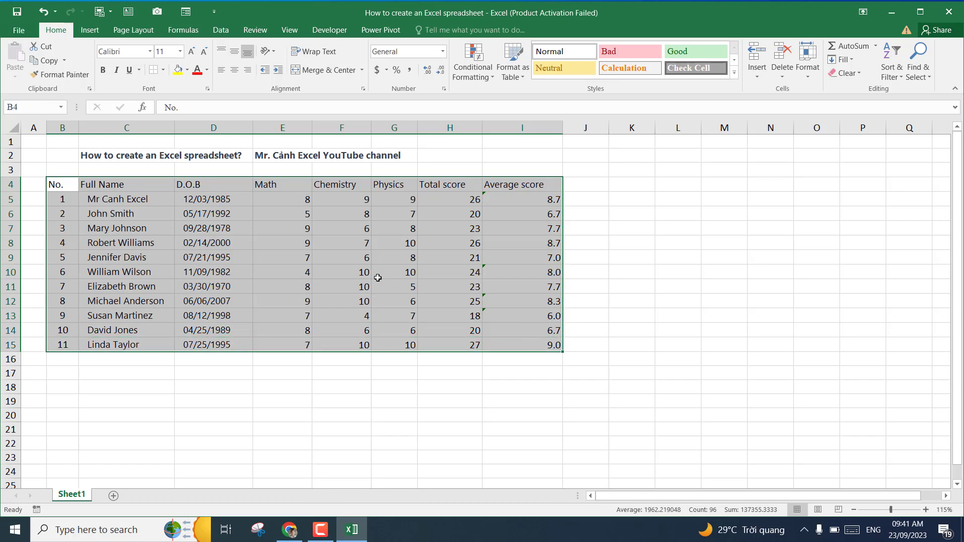
left_click(163, 70)
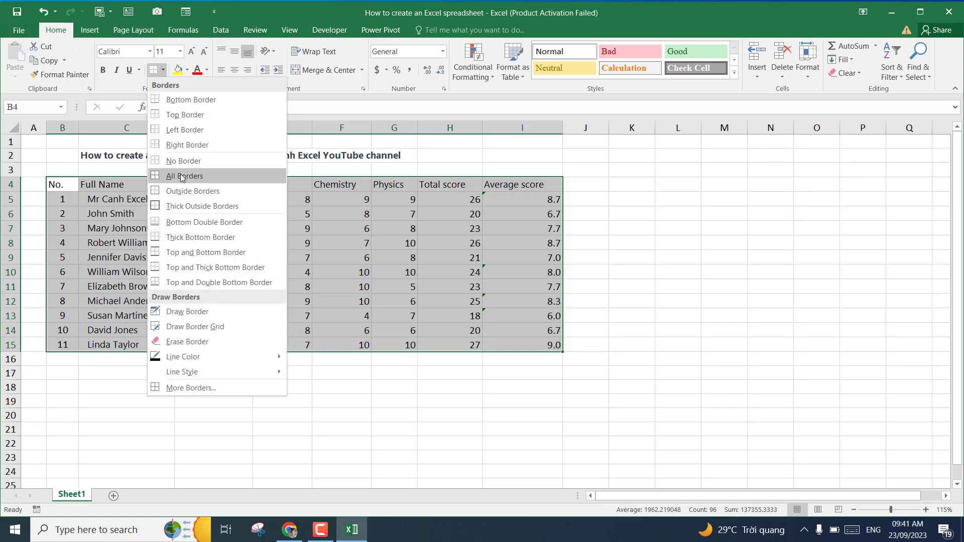
left_click(180, 175)
left_click(680, 269)
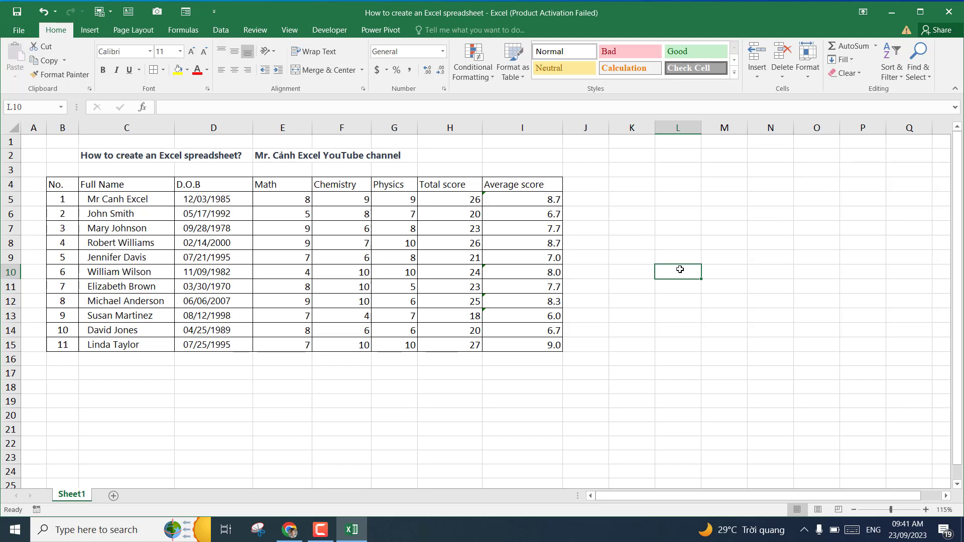
Step: Increase the height of header row 4 above the student rows
left_click(112, 187)
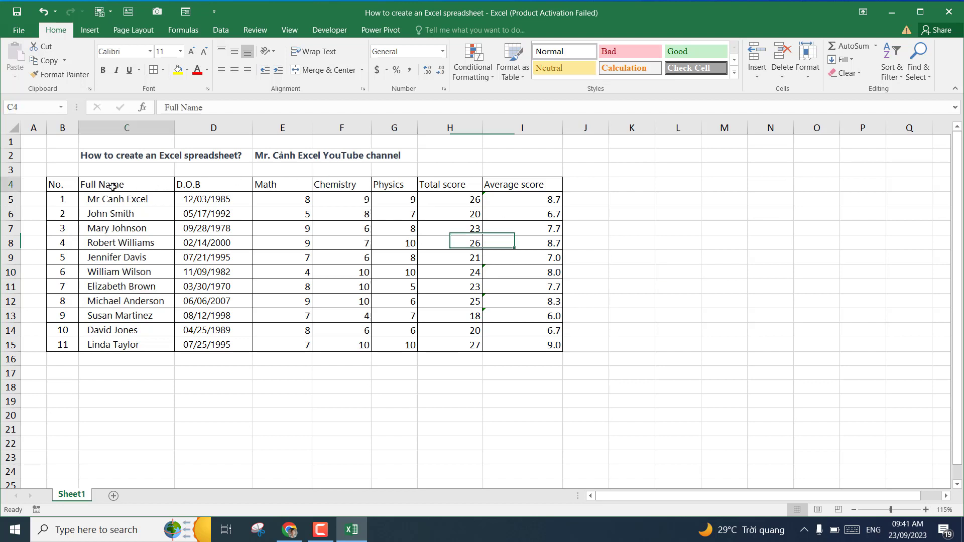
left_click(223, 185)
left_click(275, 186)
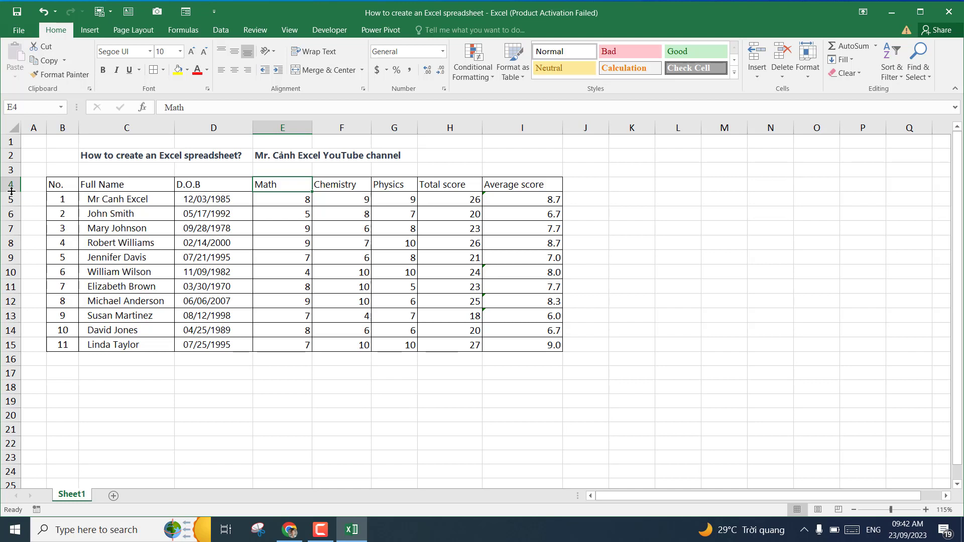
left_click_drag(12, 192, 12, 205)
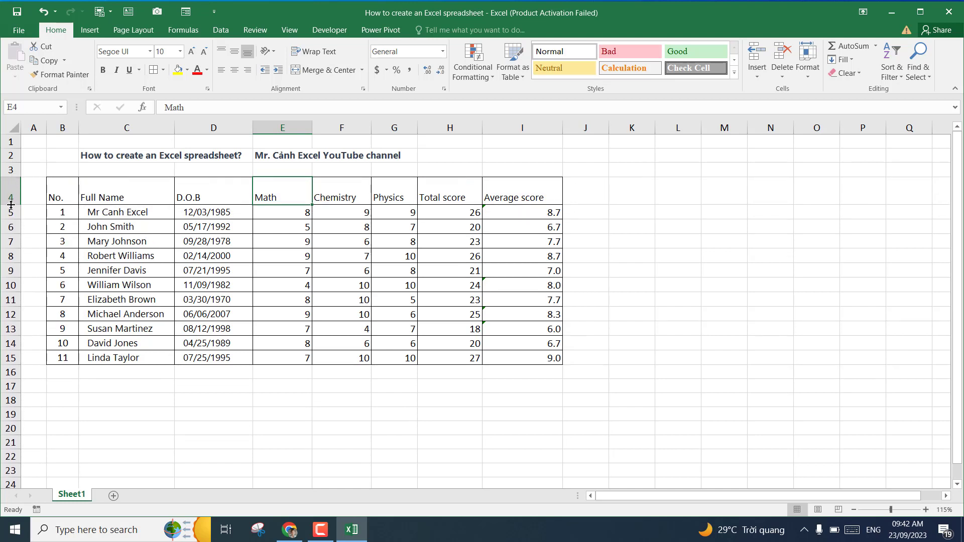
left_click(692, 255)
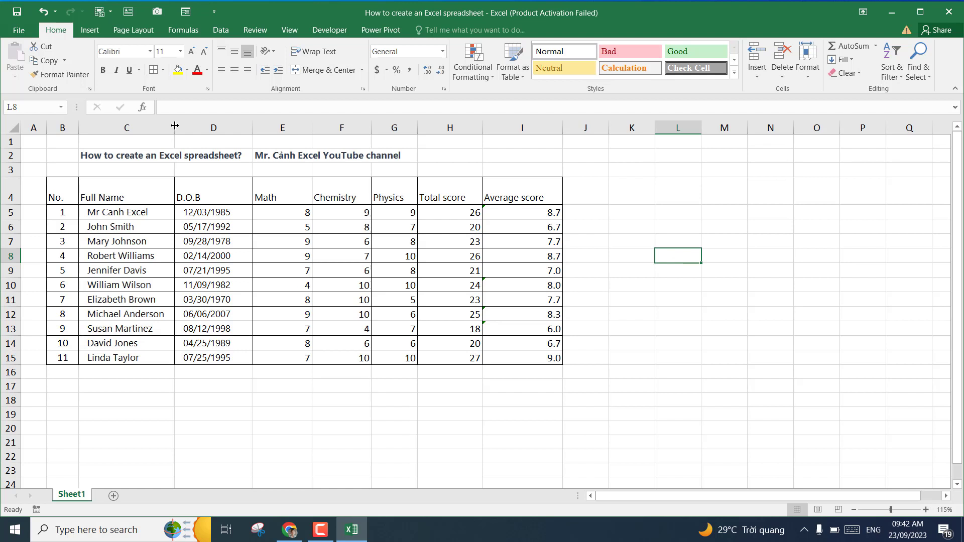
left_click_drag(175, 125, 192, 127)
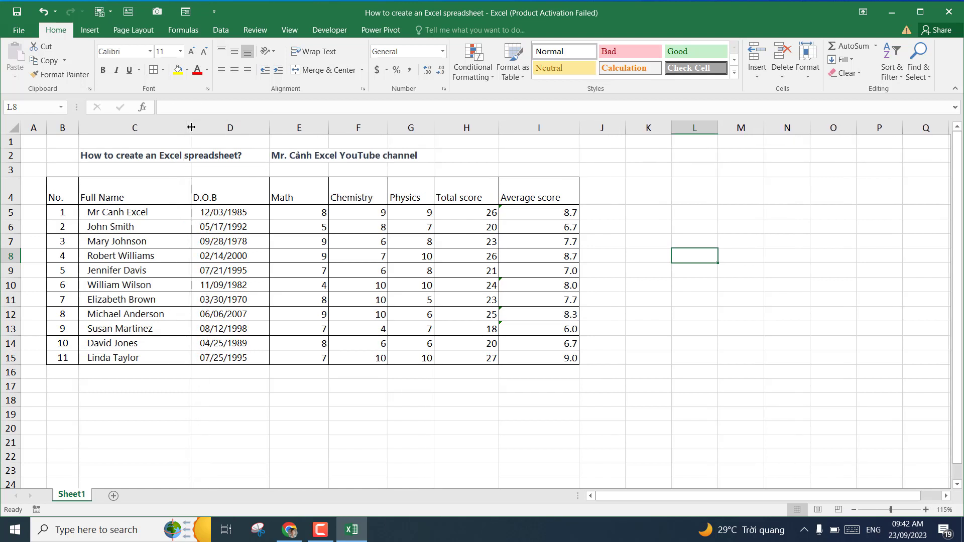
left_click_drag(192, 127, 172, 125)
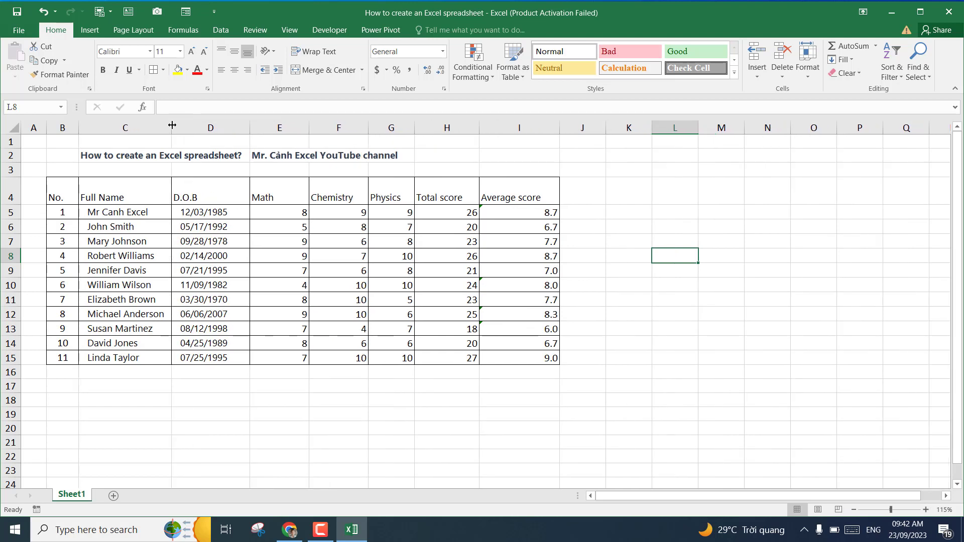
left_click(657, 284)
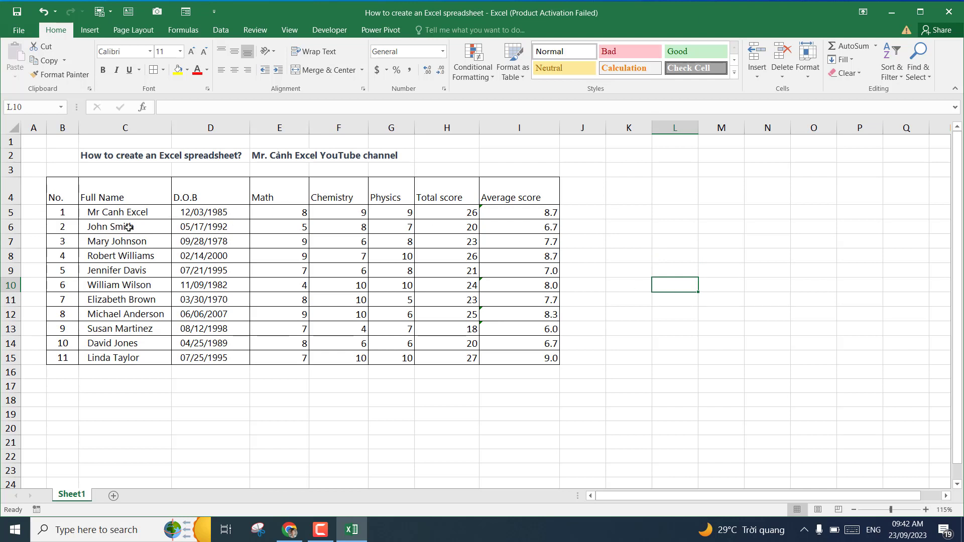
left_click_drag(62, 189, 528, 188)
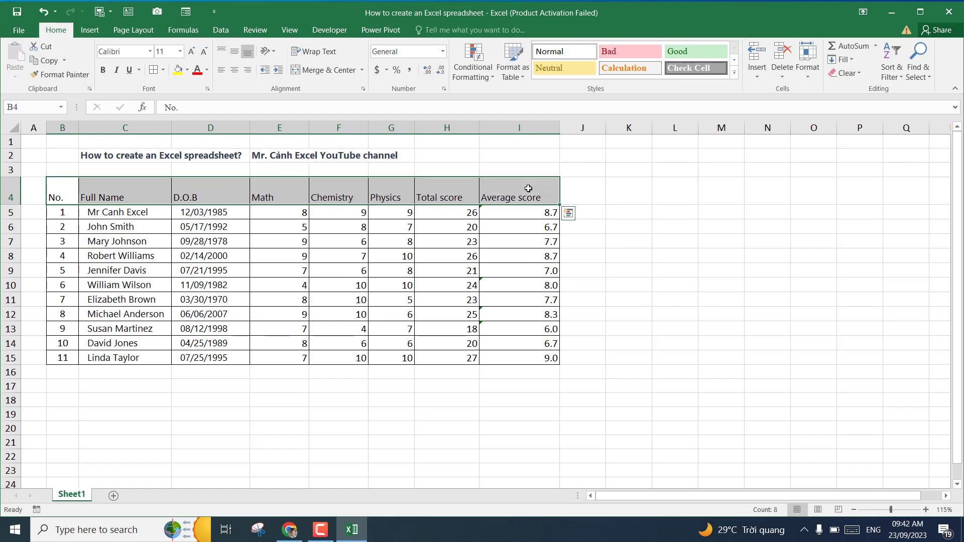
Step: Center the B4:I4 header labels horizontally and vertically, and make them bold
left_click(235, 71)
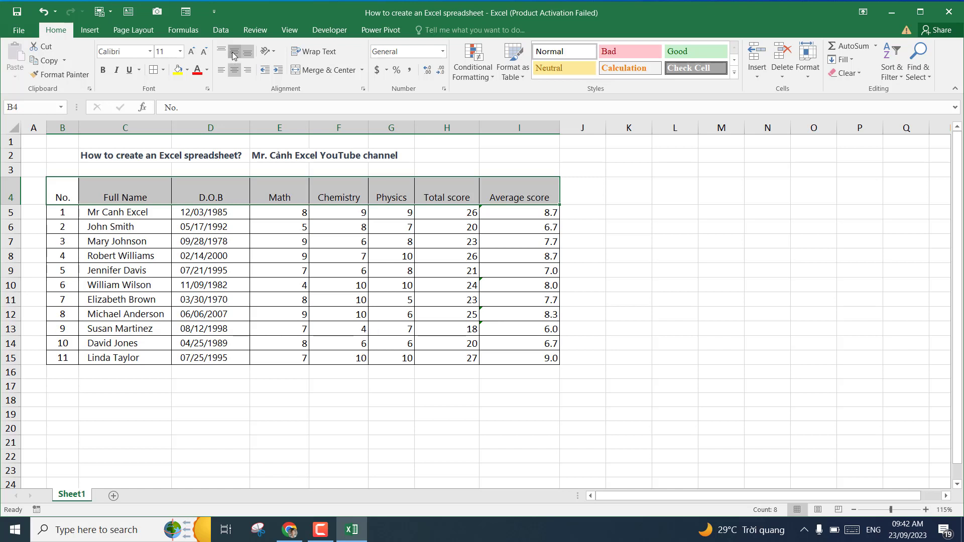
left_click(234, 51)
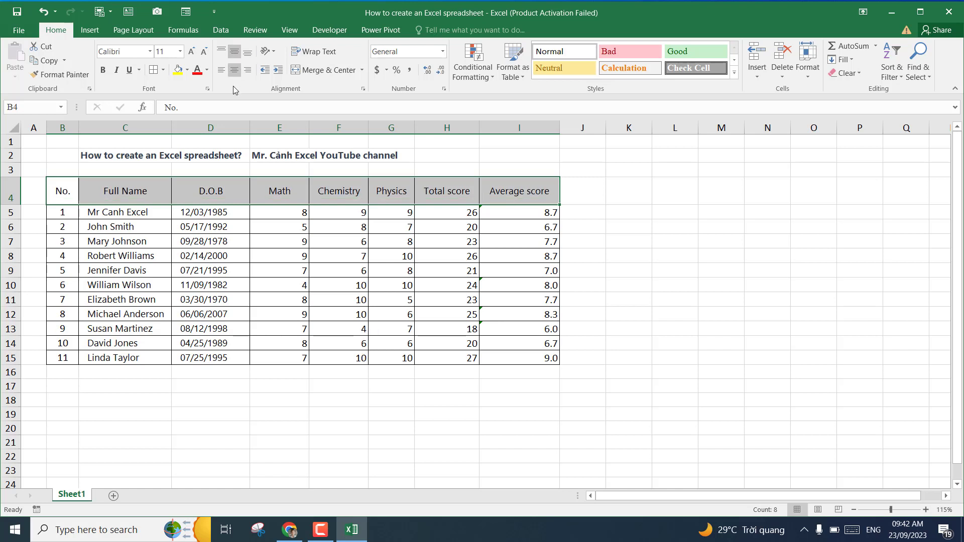
left_click(102, 70)
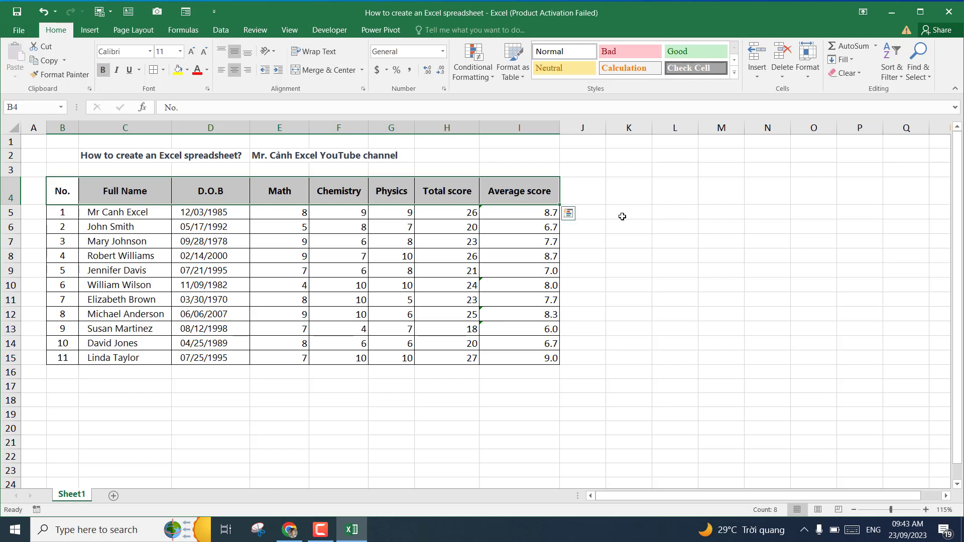
left_click(683, 239)
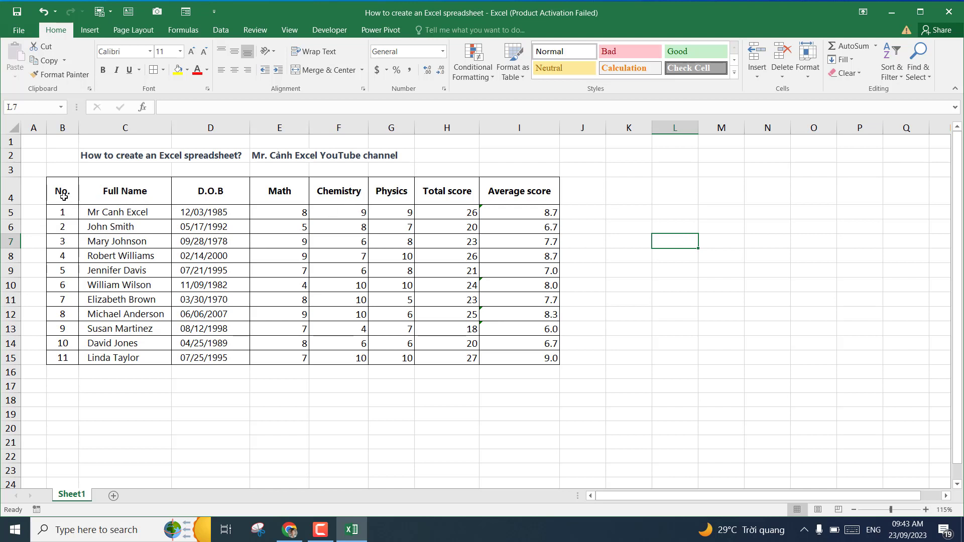
Step: Fill the header row B4:I4 with a grey shade
left_click_drag(62, 190, 515, 191)
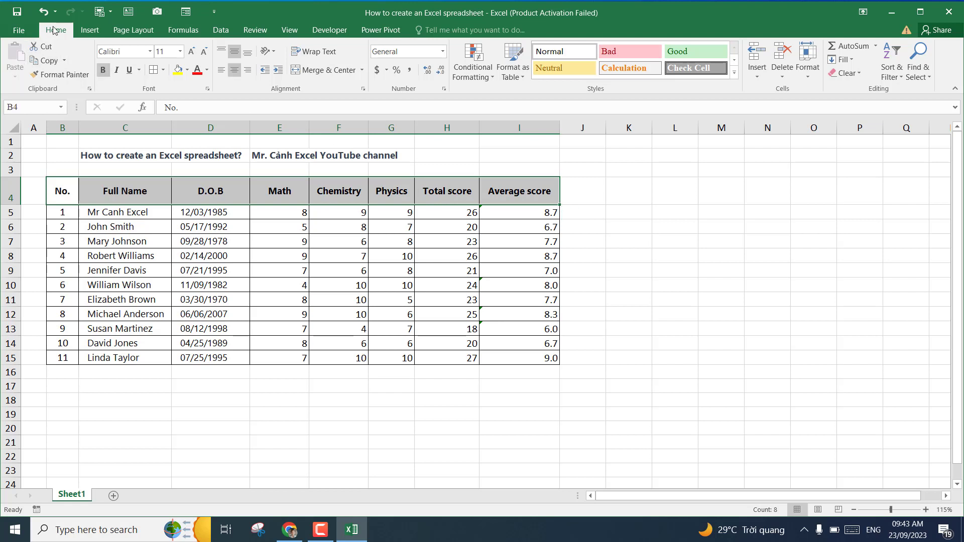
left_click(188, 70)
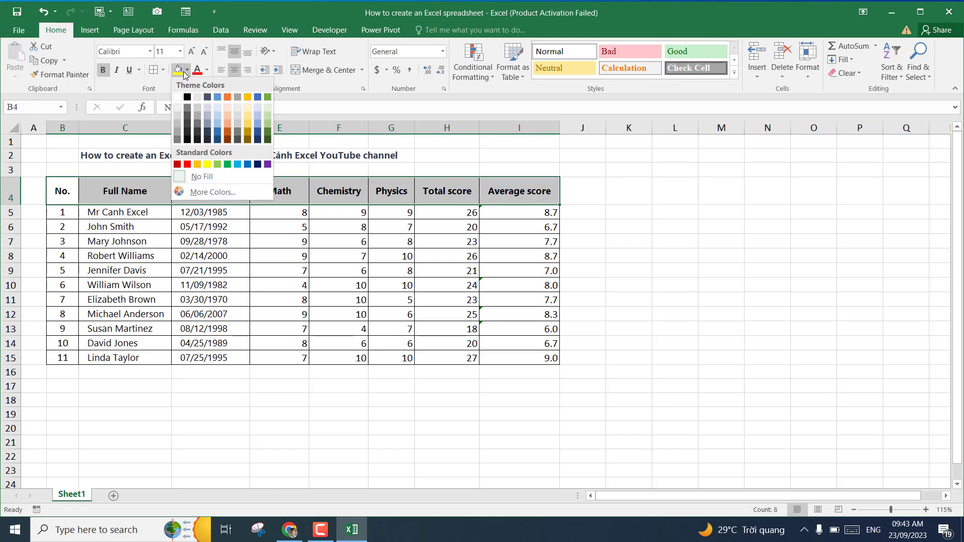
left_click(238, 117)
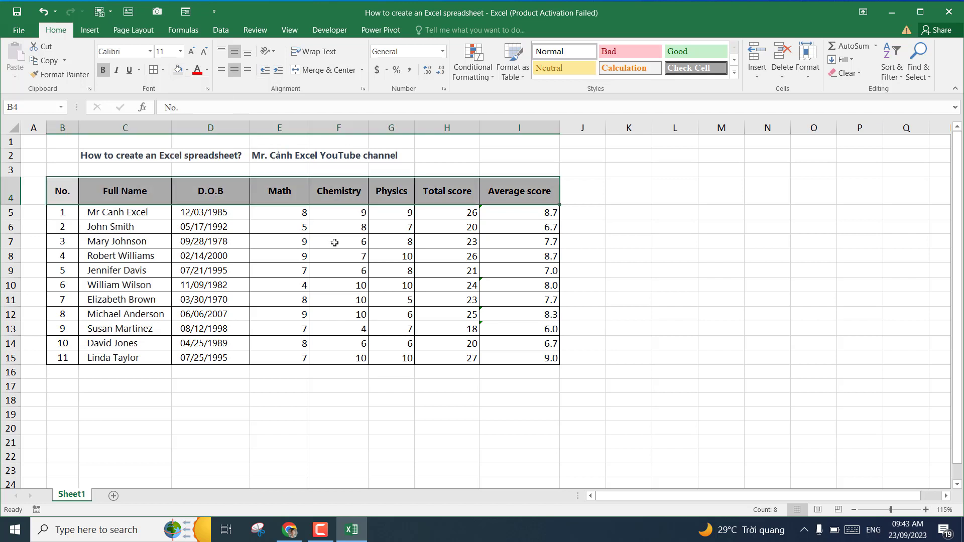
left_click(655, 252)
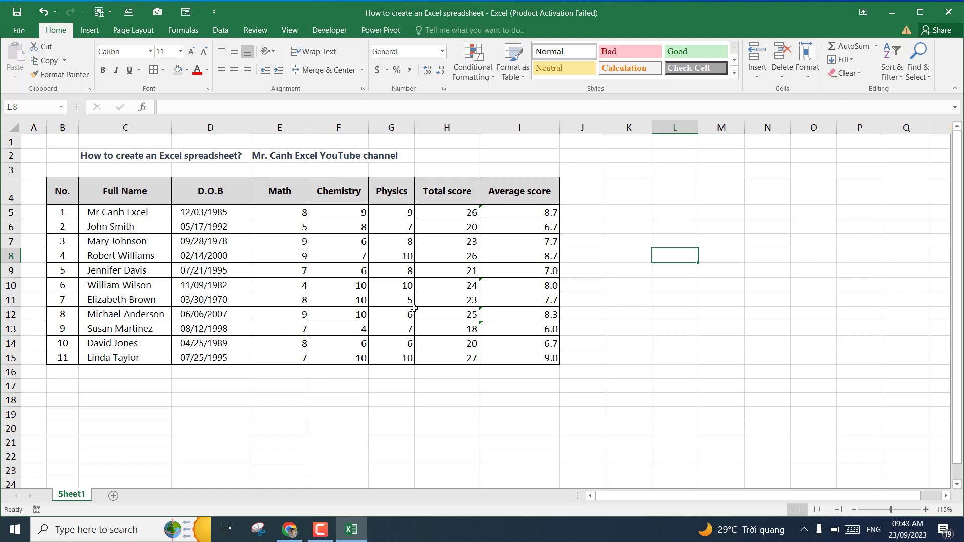
Step: Open Format Cells for the selected table B4:I15 and move the dialog aside
mouse_move(62, 191)
left_mouse_down()
mouse_move(396, 253)
mouse_move(497, 301)
mouse_move(521, 355)
left_mouse_up()
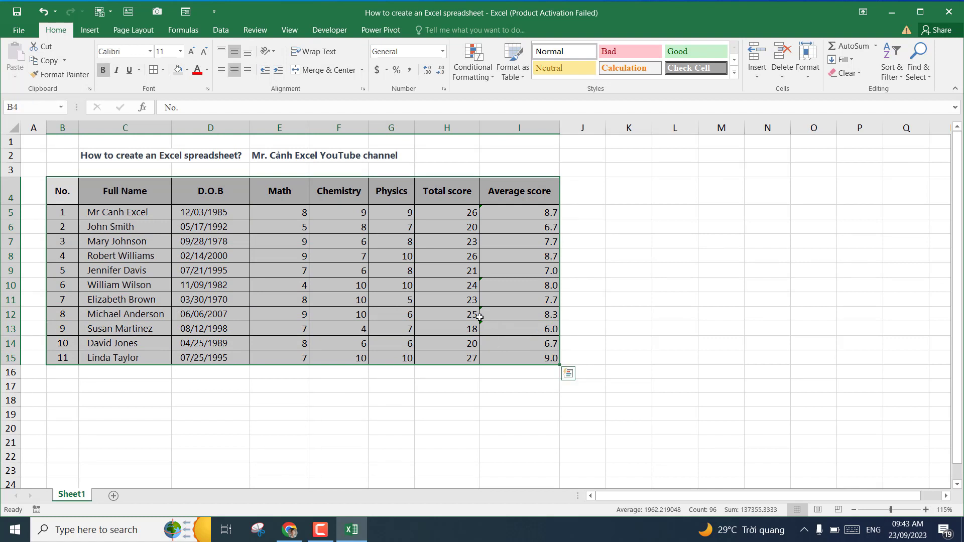
right_click(339, 254)
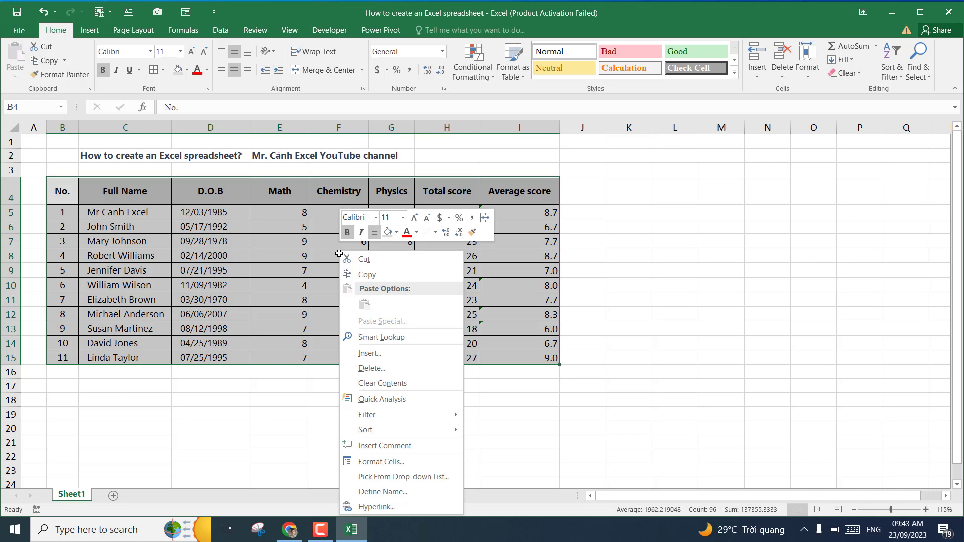
left_click(391, 462)
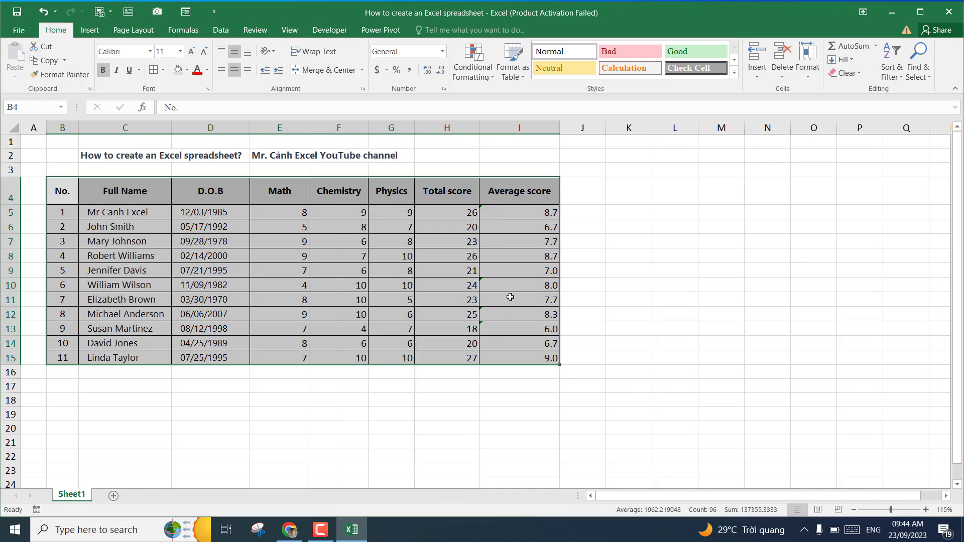
left_click_drag(465, 222, 642, 119)
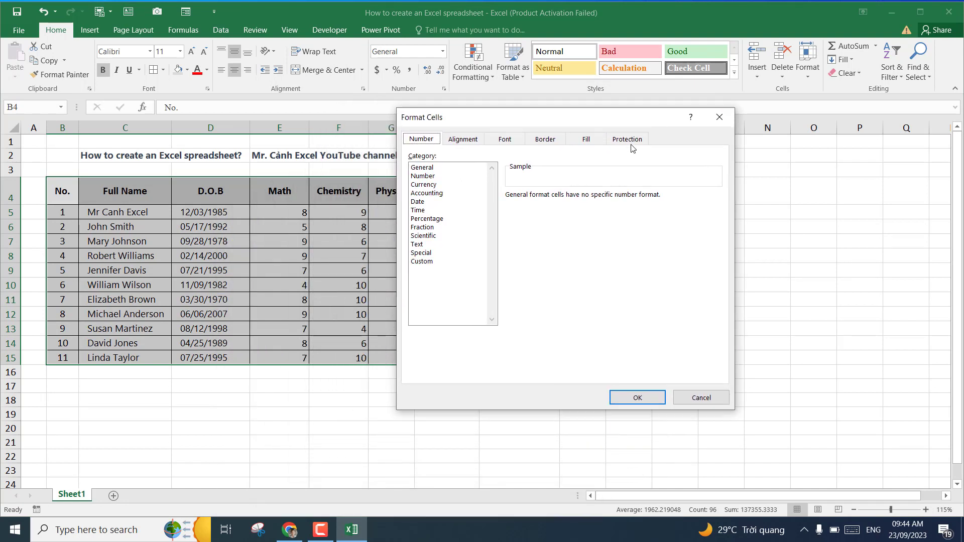
Step: Give the table's outline a thick solid border in automatic colour
left_click(548, 142)
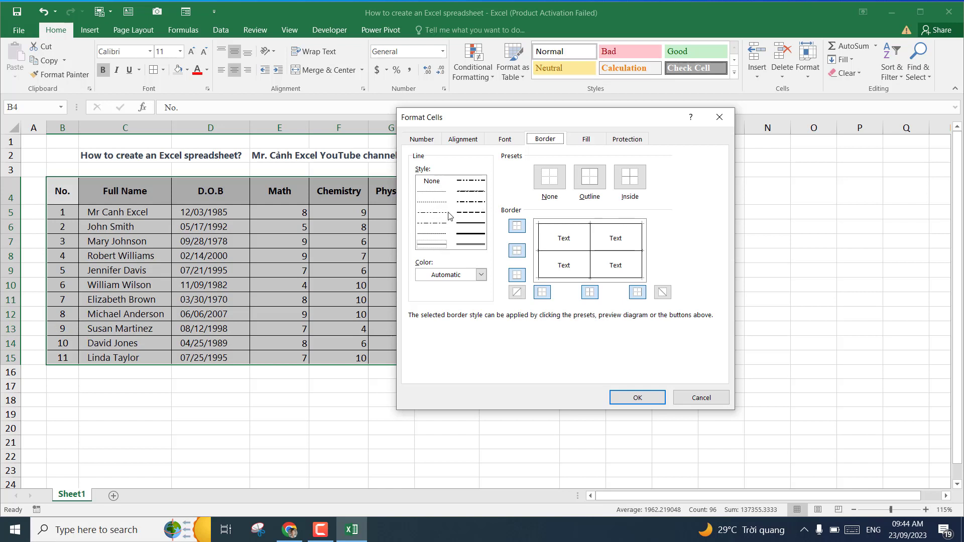
left_click(480, 275)
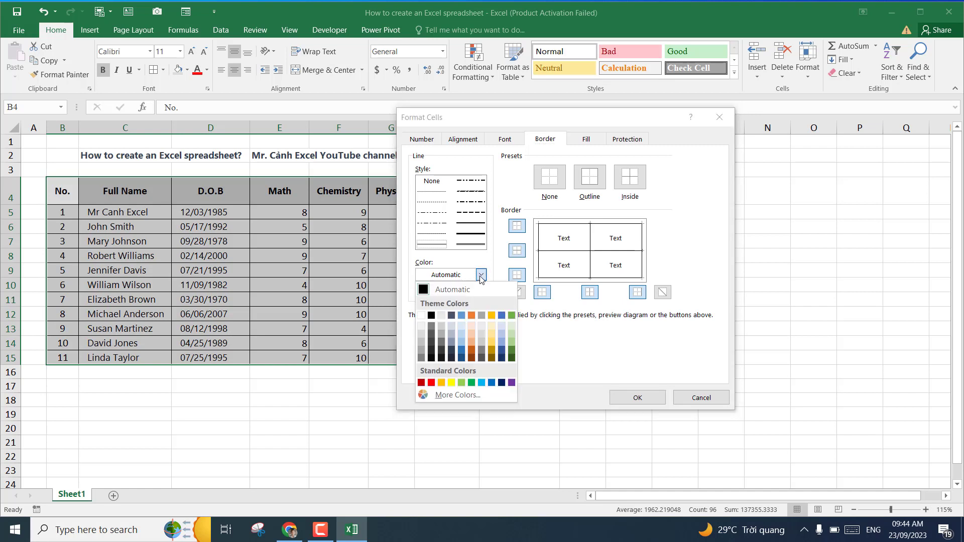
left_click(513, 176)
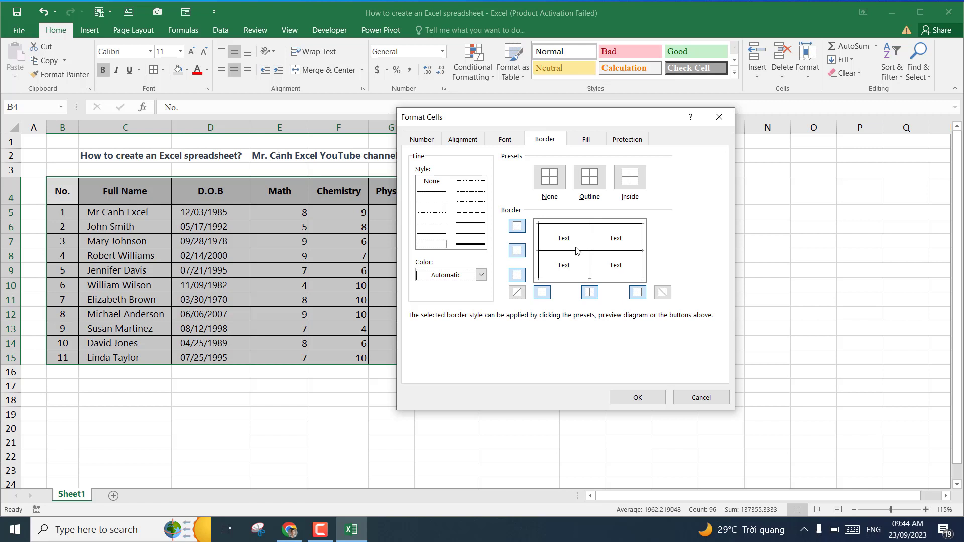
left_click(469, 224)
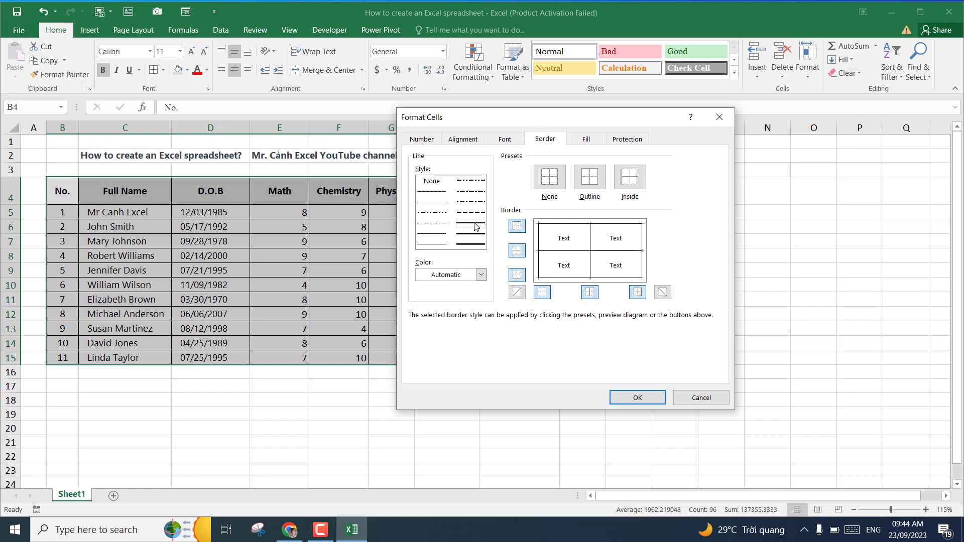
left_click(470, 228)
left_click(477, 225)
left_click(477, 226)
left_click(592, 183)
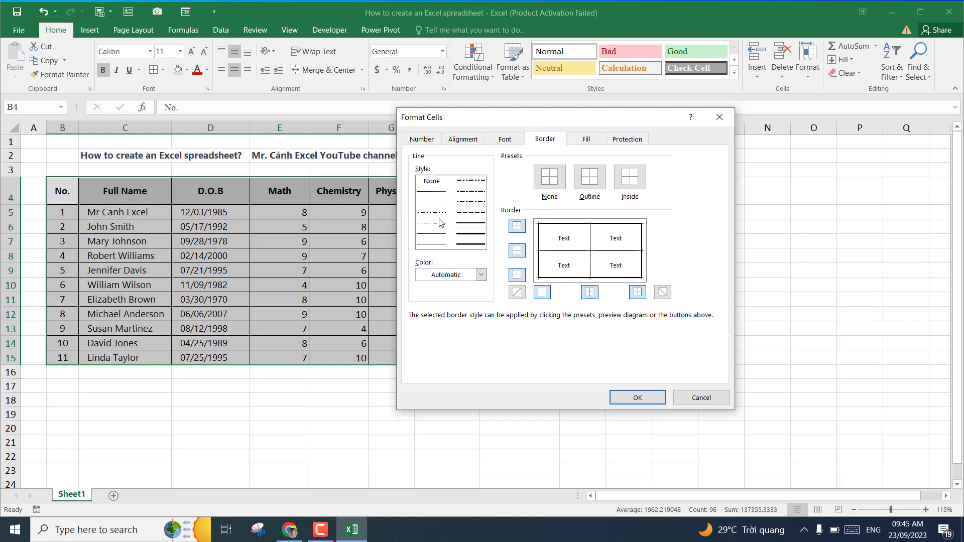
Step: Add dotted inside borders, apply the changes, and reselect B4:I15
left_click(432, 203)
left_click(634, 184)
left_click(637, 397)
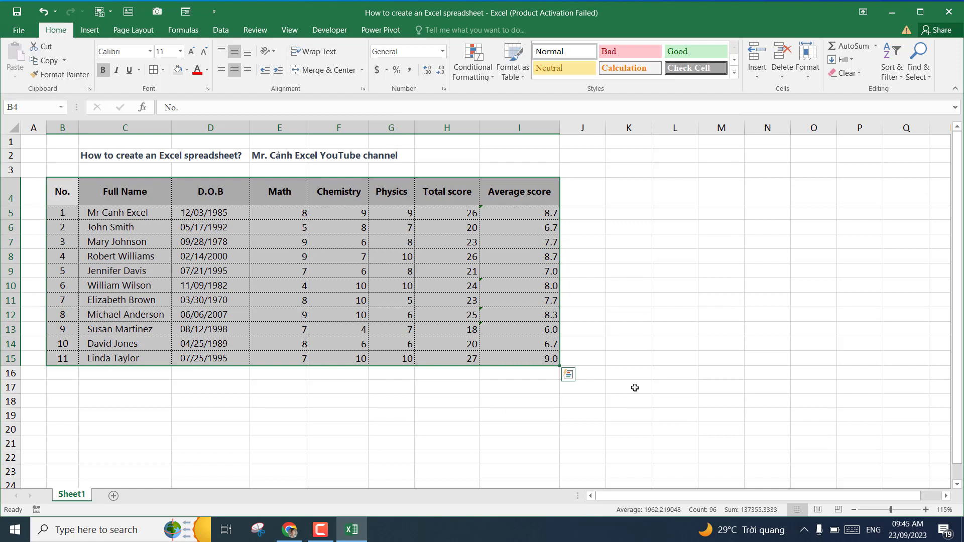
left_click(695, 254)
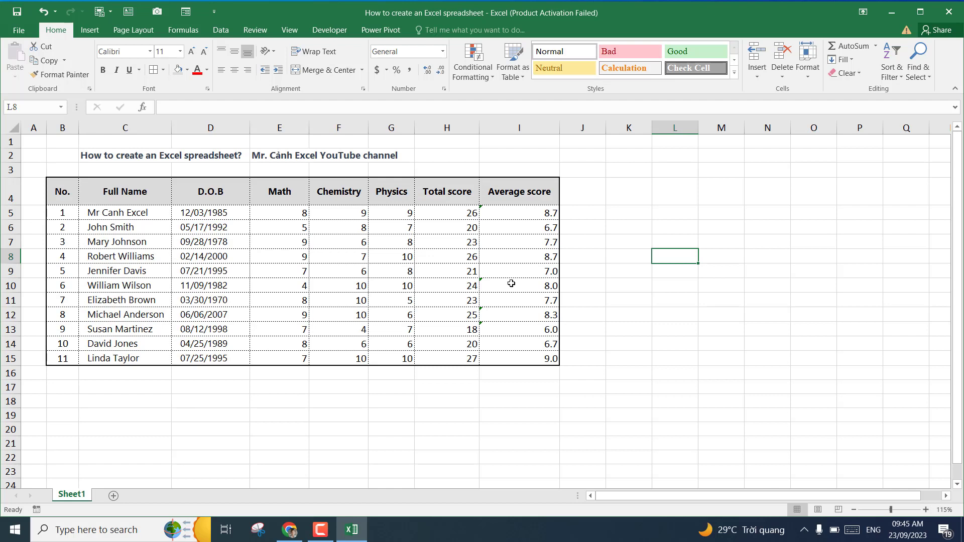
mouse_move(64, 187)
left_mouse_down()
mouse_move(460, 262)
mouse_move(517, 357)
left_mouse_up()
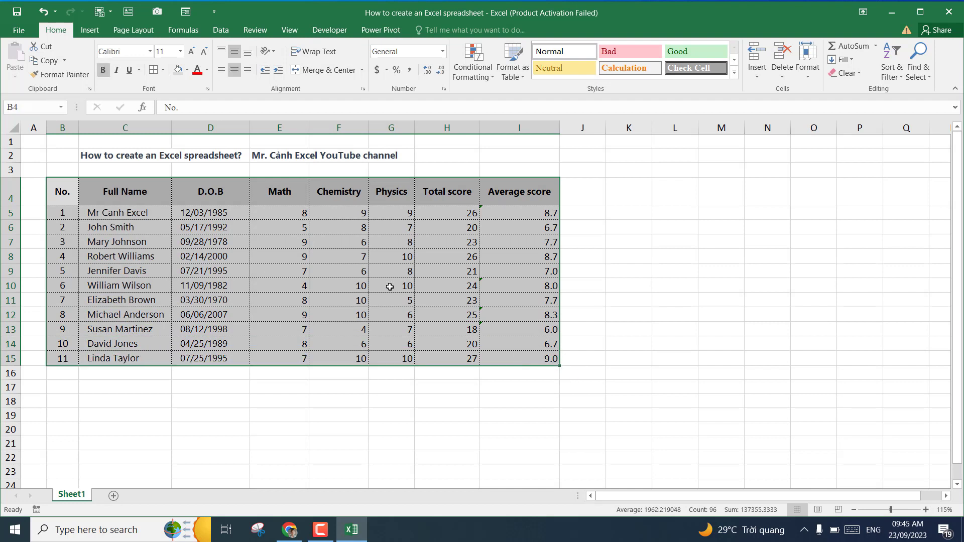
Step: Make the table's inside vertical borders thin solid lines, leaving the row lines dotted
right_click(394, 255)
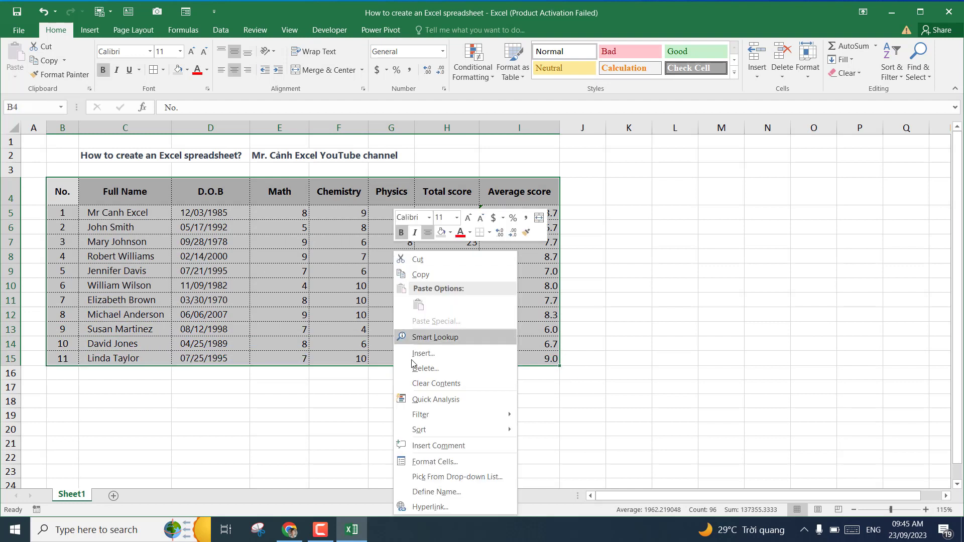
left_click(435, 463)
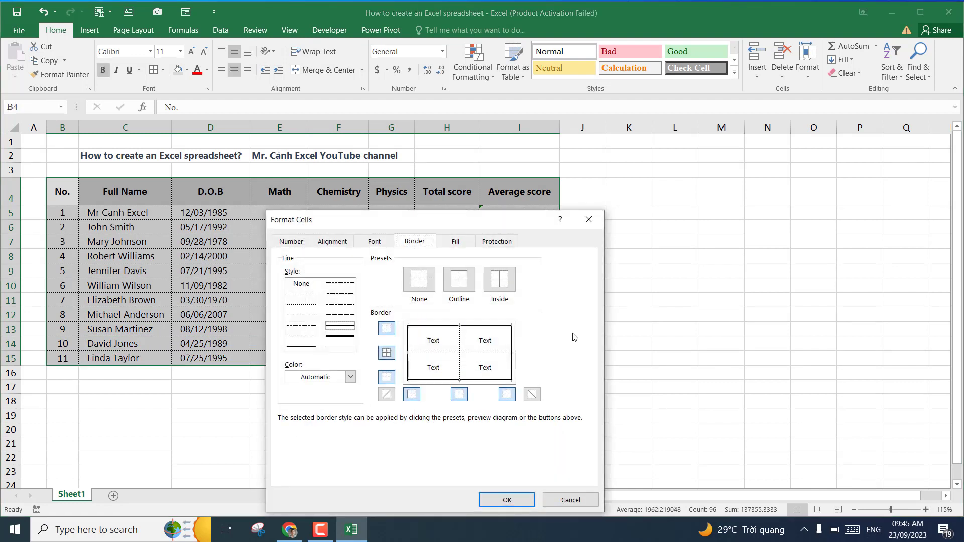
left_click_drag(534, 231, 694, 105)
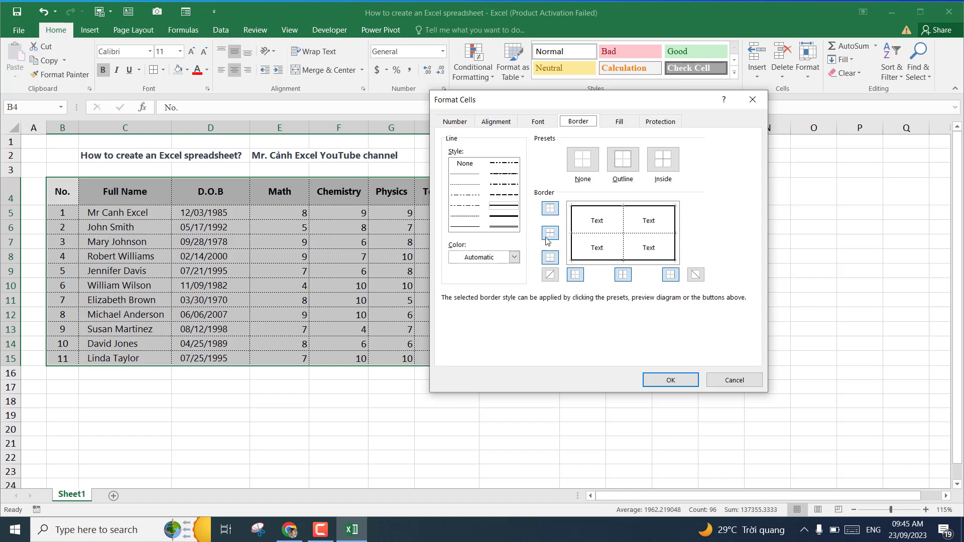
left_click(466, 230)
left_click(626, 221)
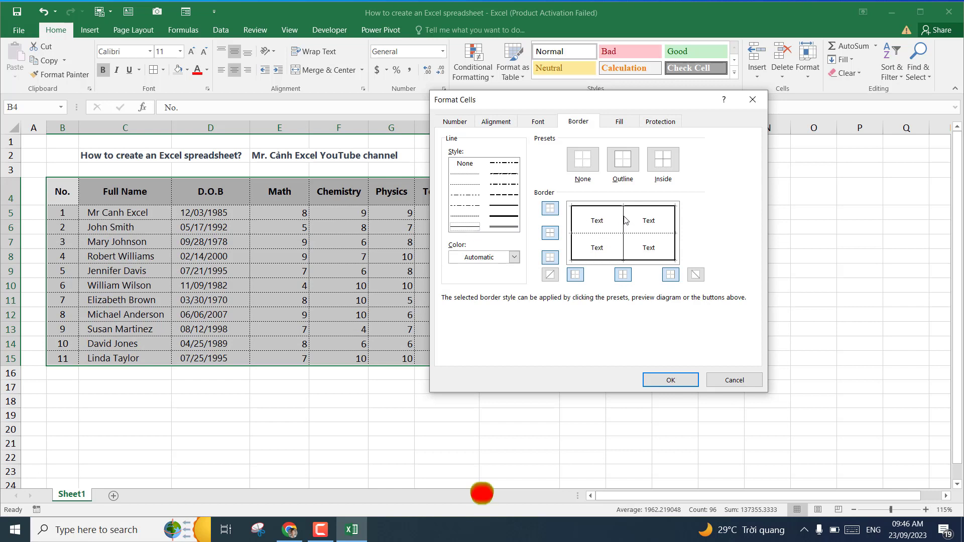
left_click(671, 381)
left_click(698, 274)
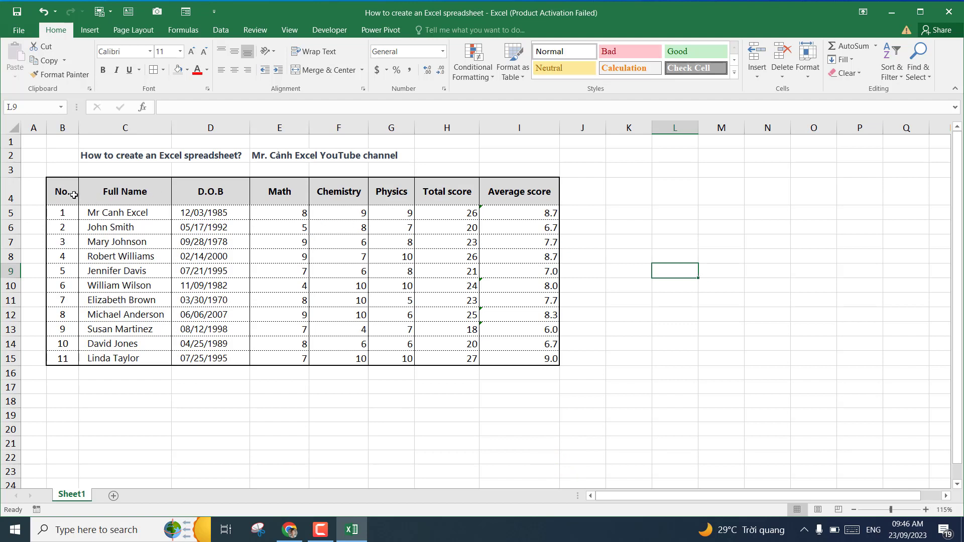
Step: Select the header row B4:I4
left_click_drag(63, 190, 517, 193)
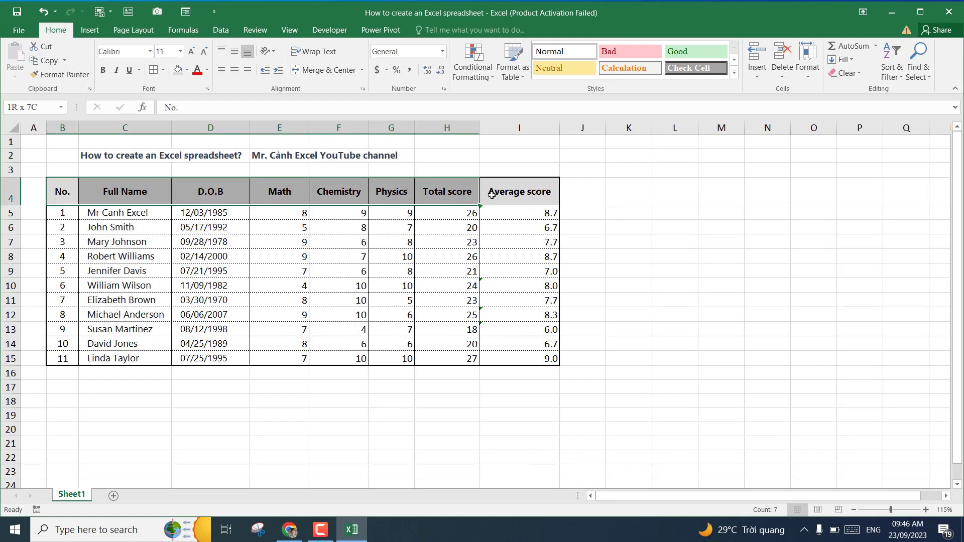
left_click(520, 215)
left_click_drag(66, 193, 514, 184)
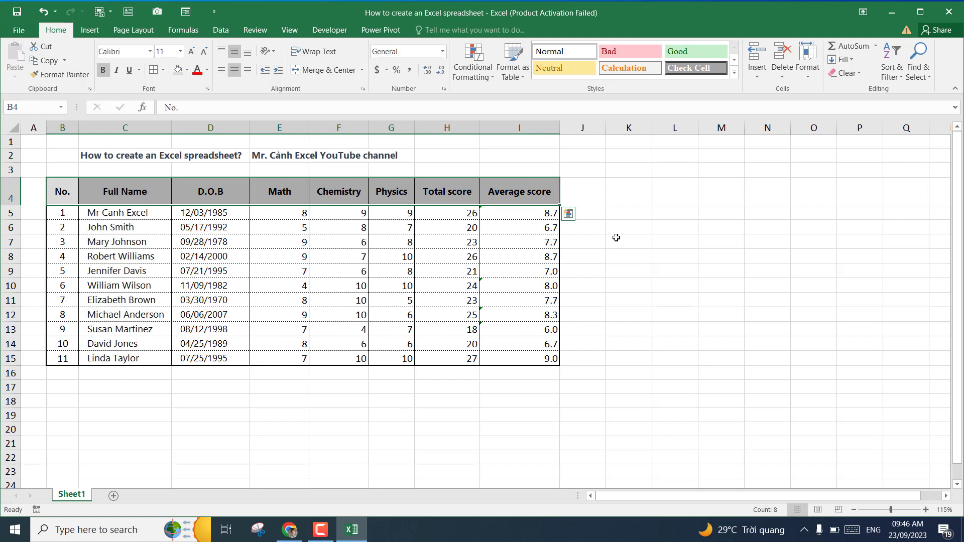
left_click(393, 233)
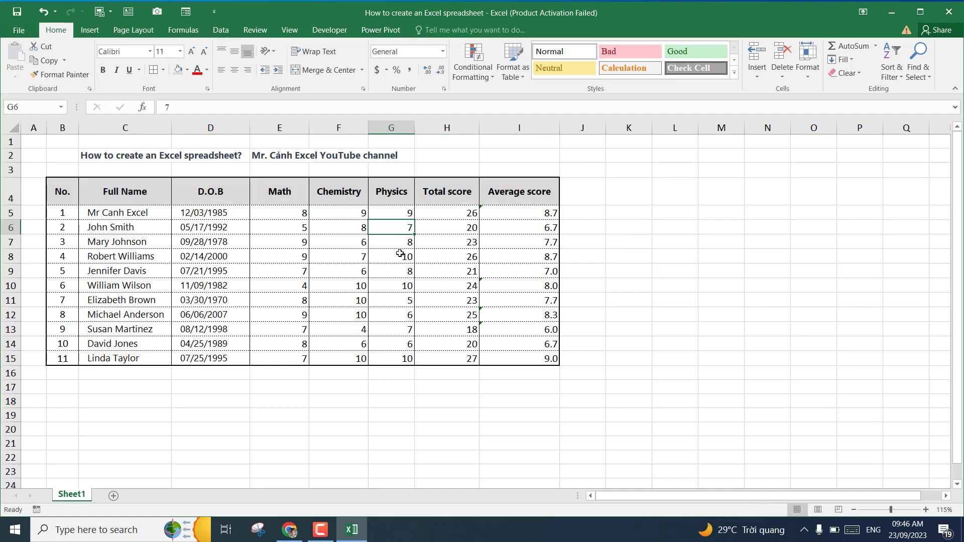
left_click_drag(59, 191, 500, 192)
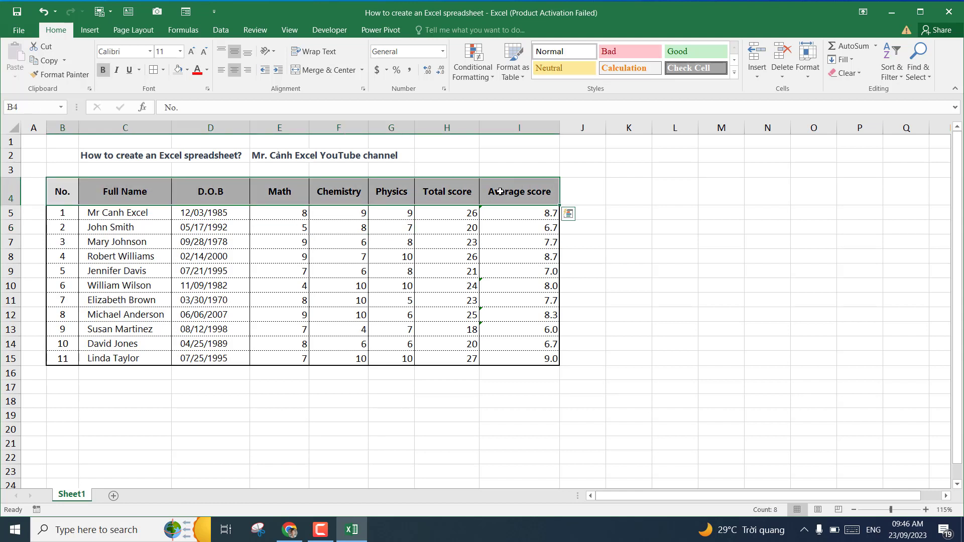
Step: Give the header row a thin solid bottom border separating it from the student rows
right_click(500, 191)
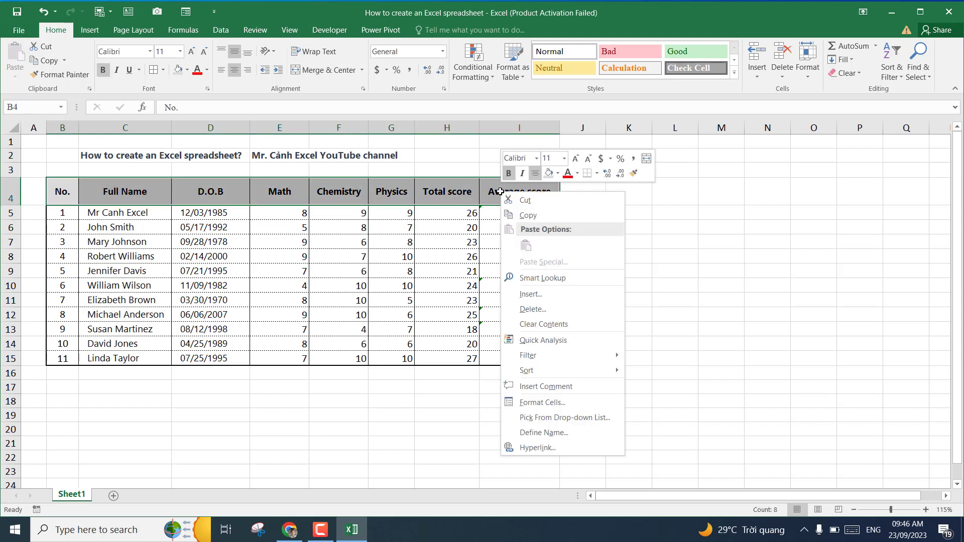
left_click(540, 403)
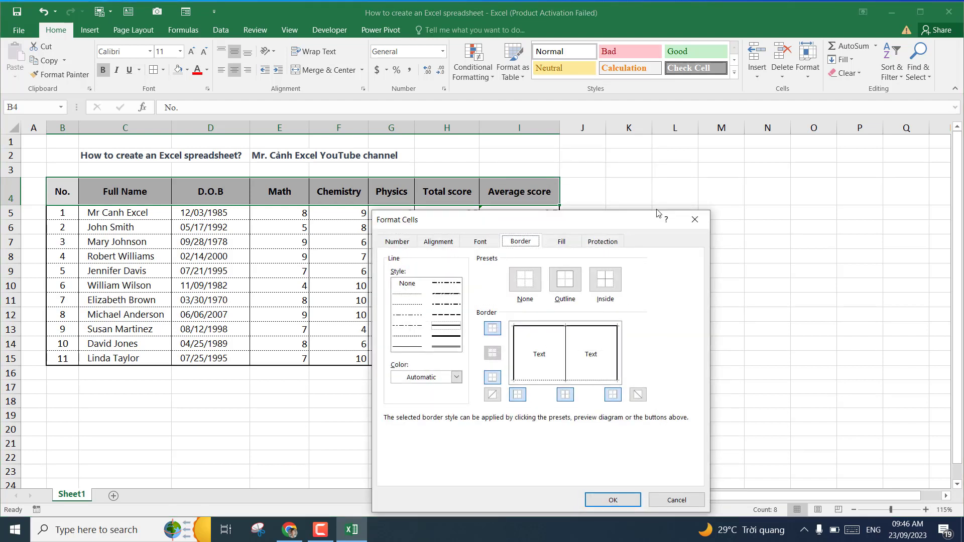
left_click_drag(657, 213, 817, 123)
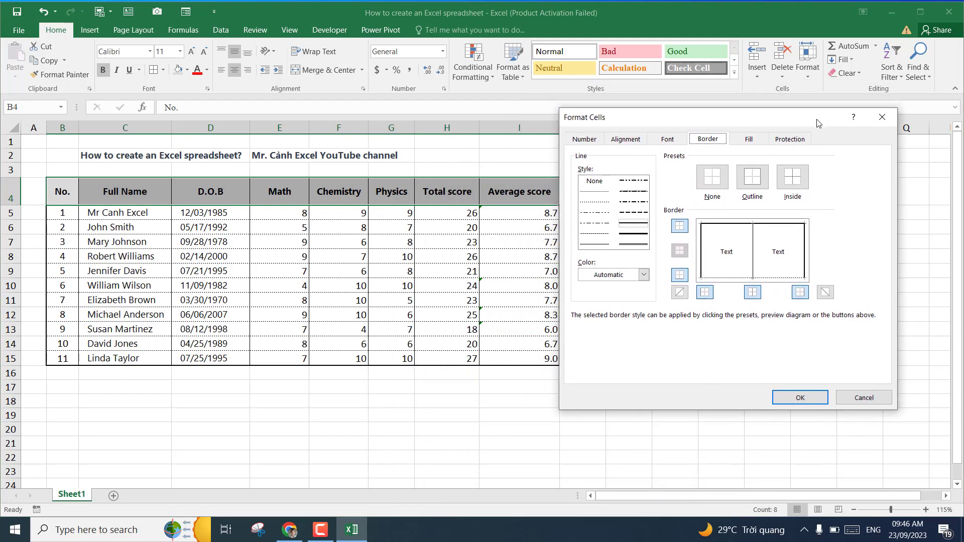
left_click(600, 246)
left_click(601, 245)
left_click(739, 280)
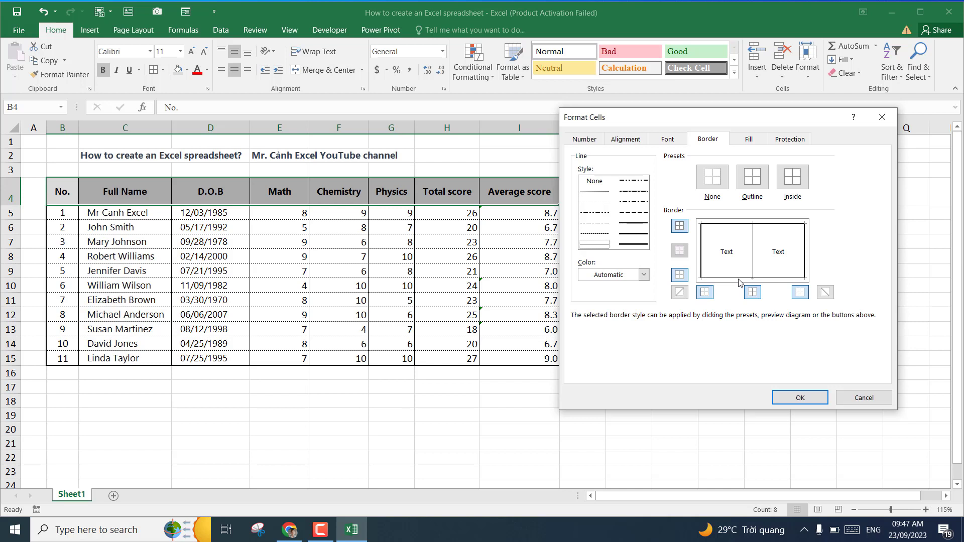
left_click(594, 246)
left_click(742, 279)
left_click(800, 397)
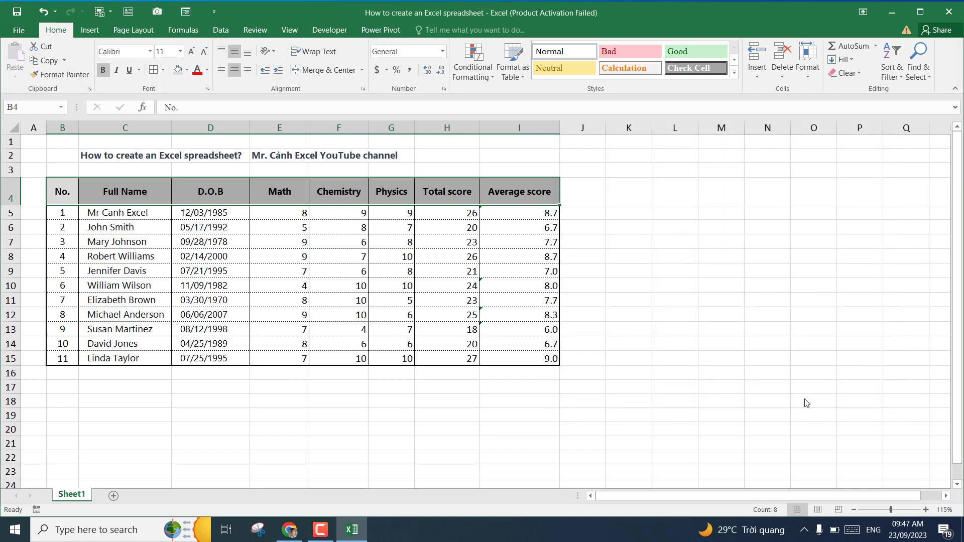
left_click(739, 274)
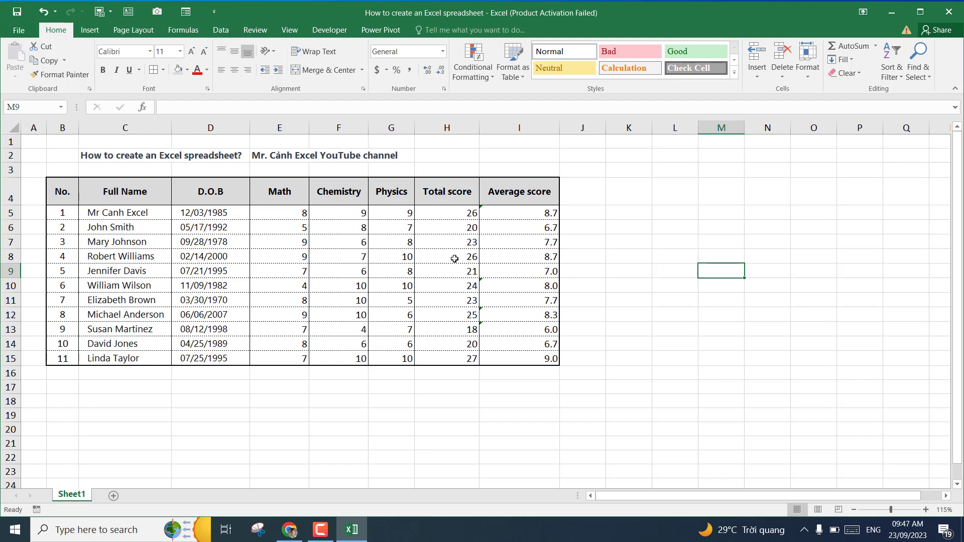
Step: Check the average score formula, then select the whole table B4:I15
left_click(532, 267)
left_click(670, 276)
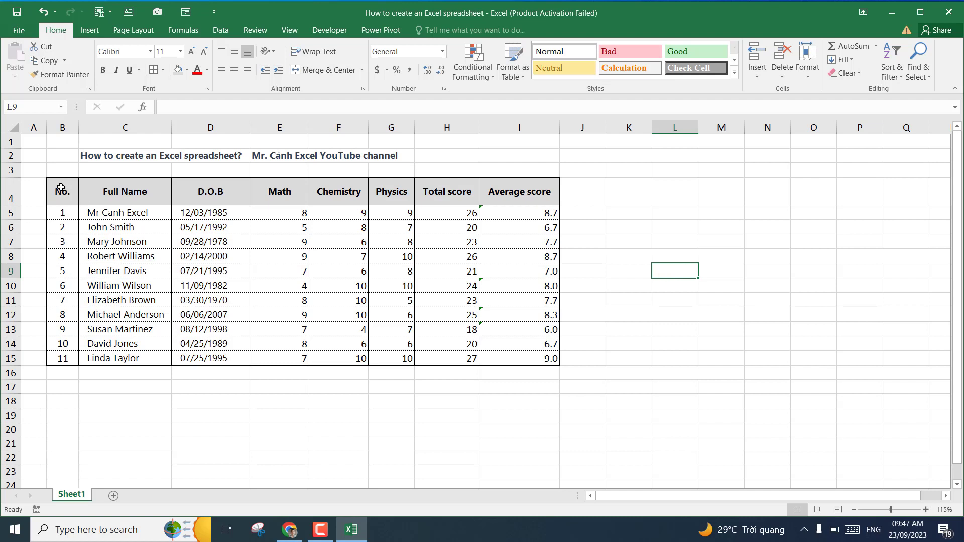
mouse_move(63, 191)
left_mouse_down()
mouse_move(378, 251)
mouse_move(518, 355)
left_mouse_up()
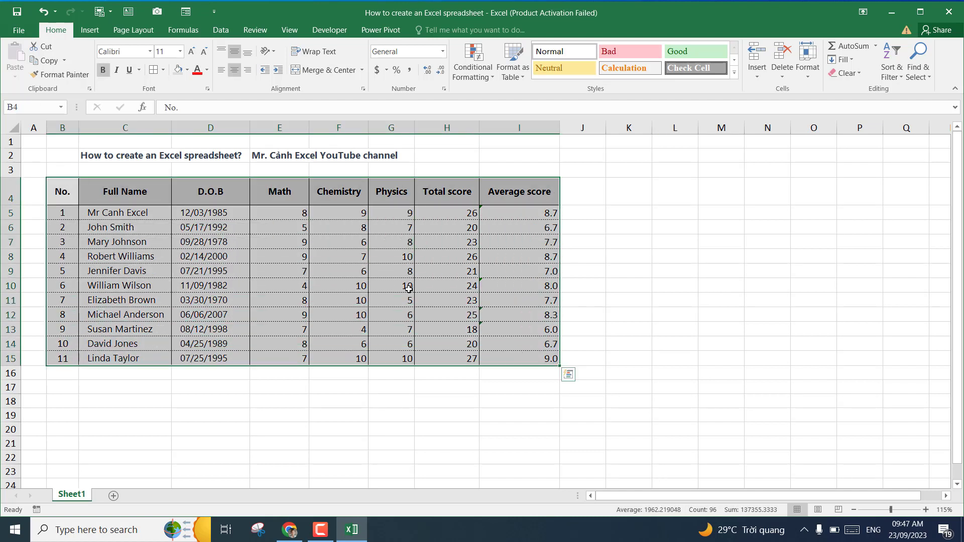
Step: Set the border colour to light blue and apply a thin blue outline around the table
right_click(391, 254)
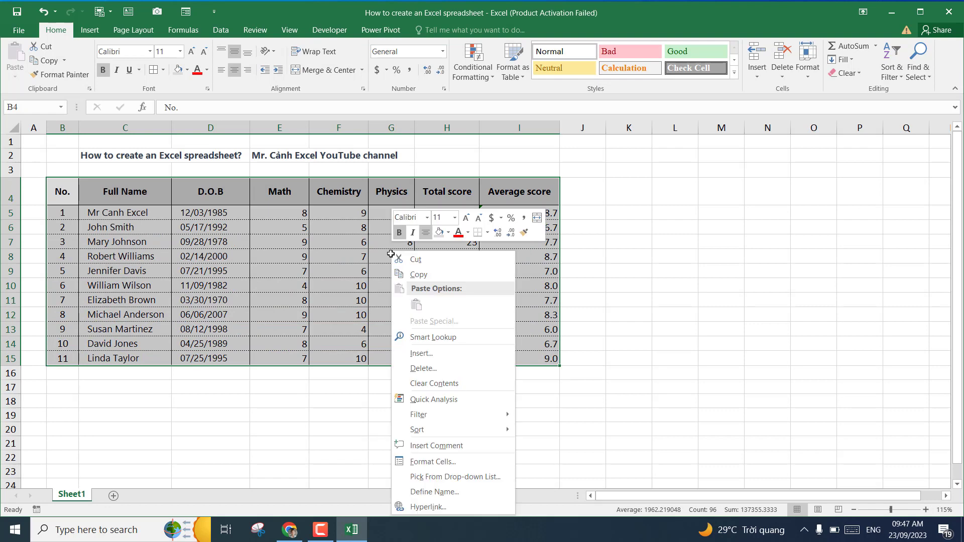
left_click(433, 462)
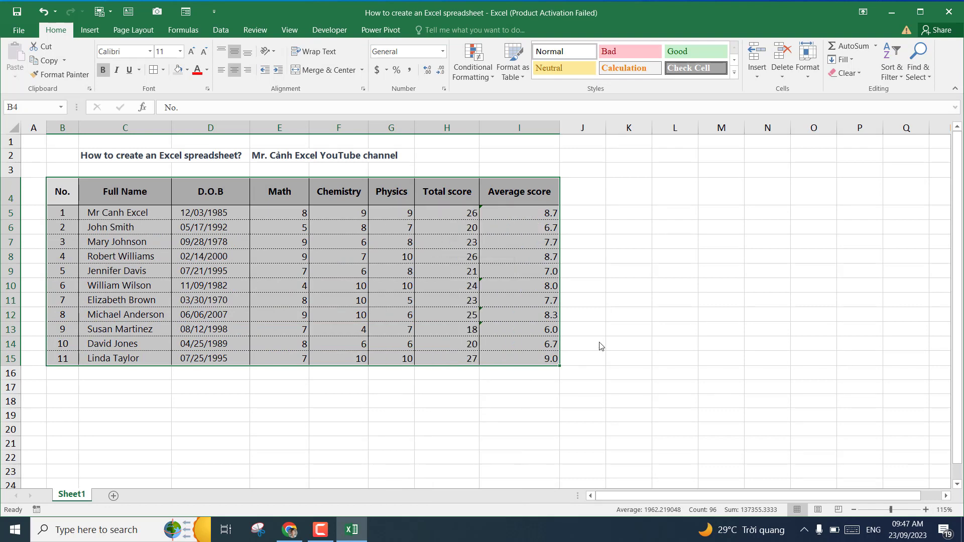
left_click_drag(536, 221, 793, 111)
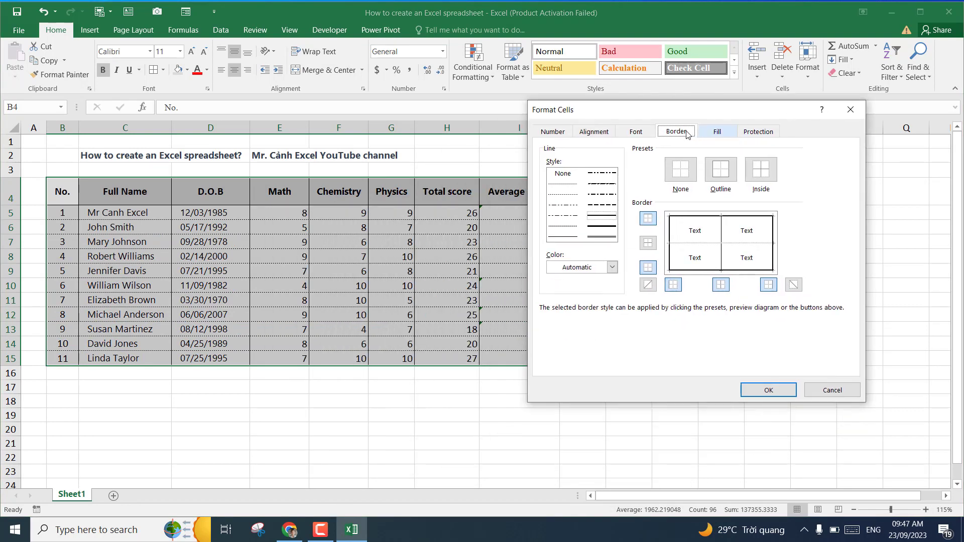
left_click(612, 270)
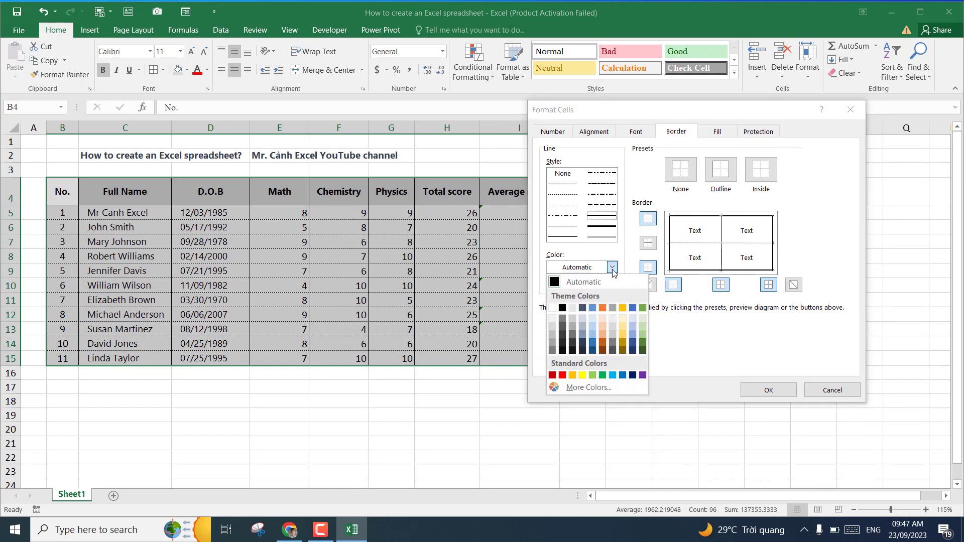
left_click(613, 375)
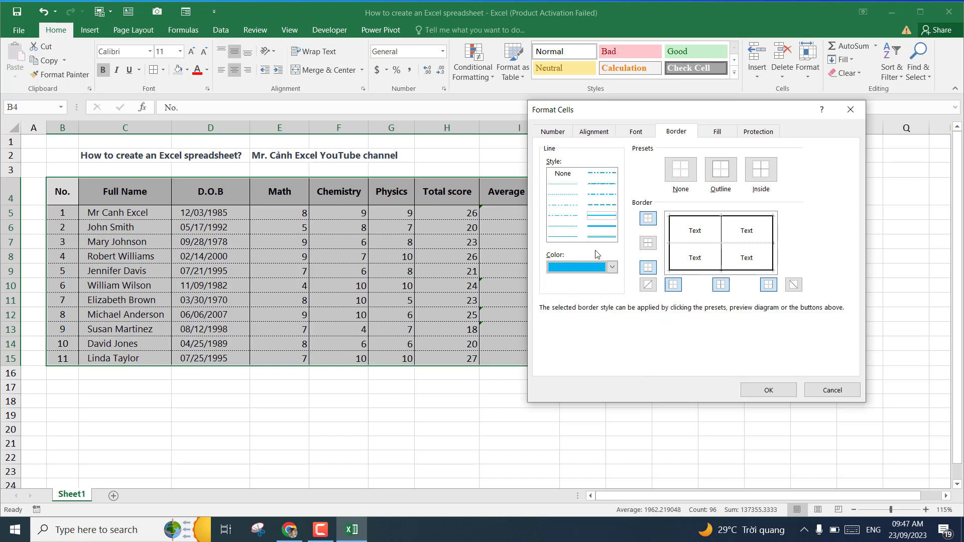
left_click(602, 217)
left_click(671, 231)
left_click(703, 217)
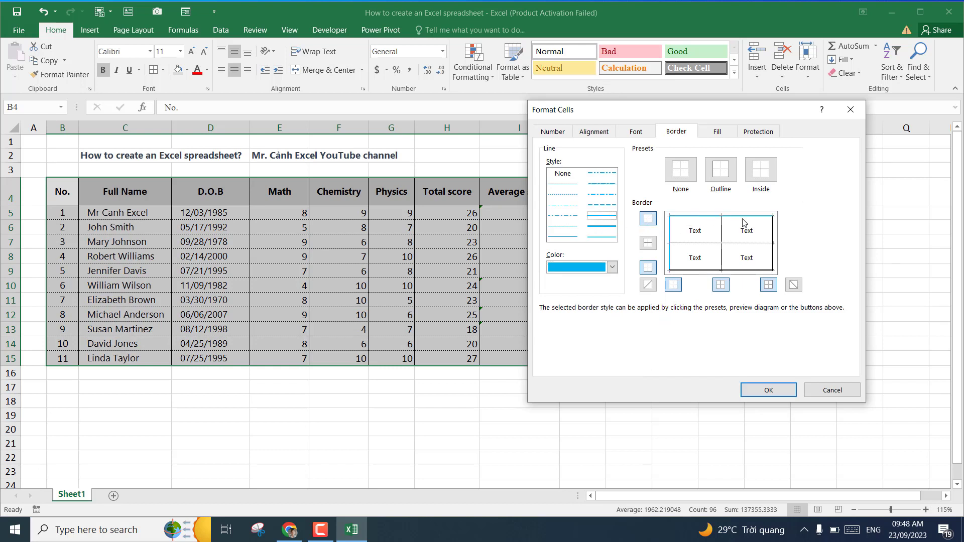
left_click(773, 240)
left_click(760, 271)
left_click(725, 175)
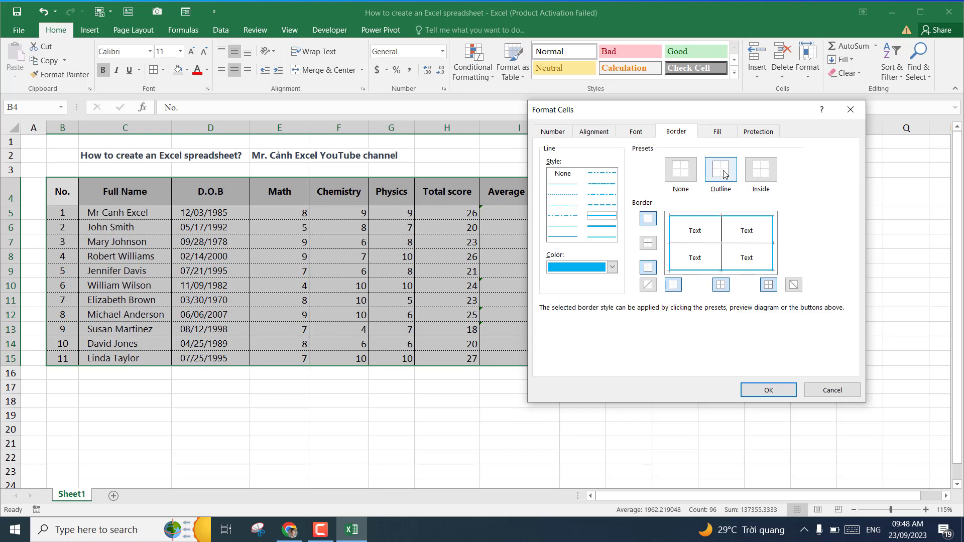
Step: Add blue inside column lines and dotted blue lines between the rows
left_click(561, 237)
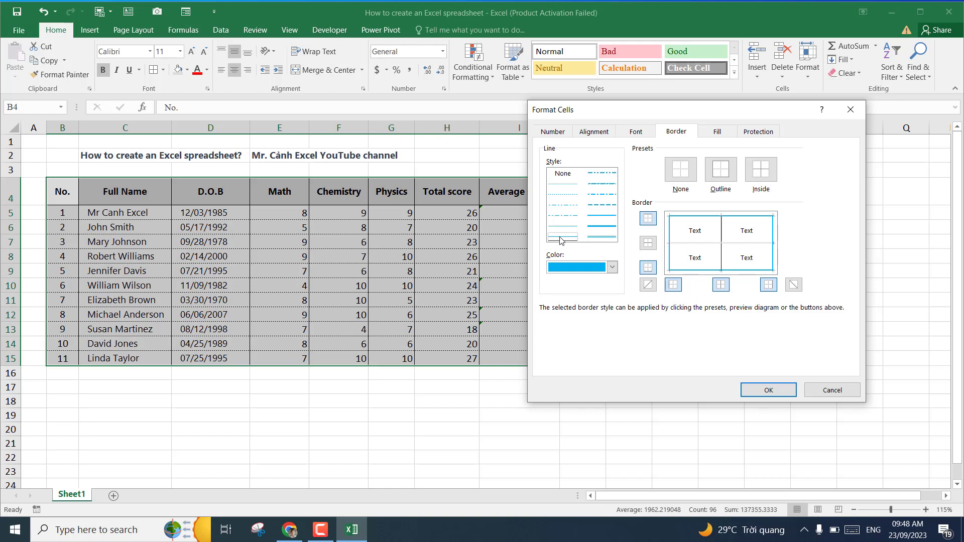
left_click(721, 231)
left_click(722, 233)
left_click(723, 231)
left_click(565, 195)
left_click(696, 244)
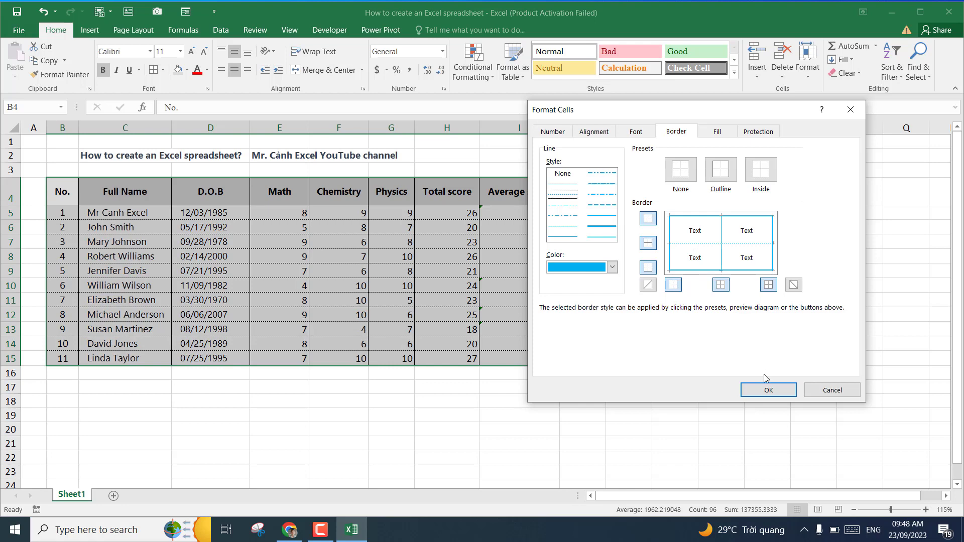
left_click(768, 390)
left_click(712, 273)
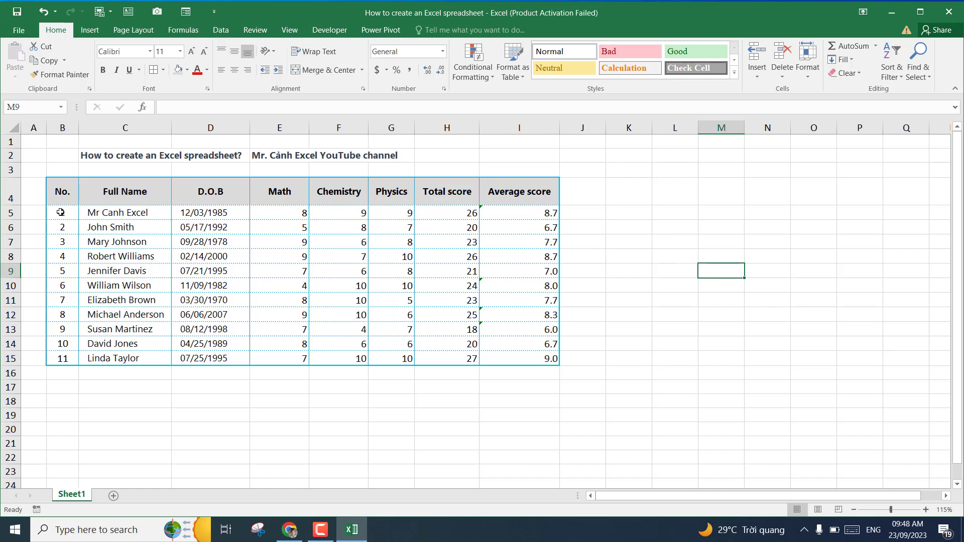
Step: Give header row B4:I4 a thicker solid blue bottom line and solid blue column dividers
left_click_drag(65, 186, 517, 196)
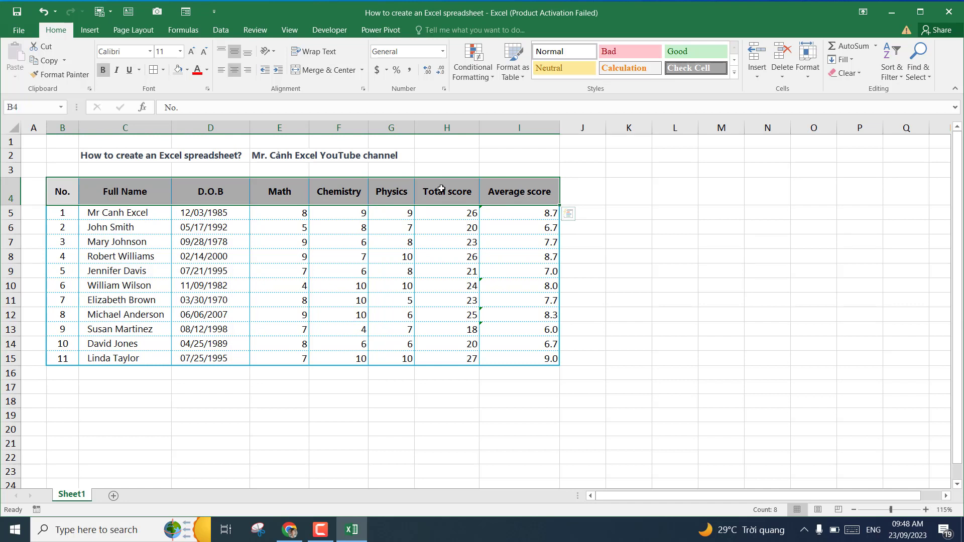
right_click(442, 188)
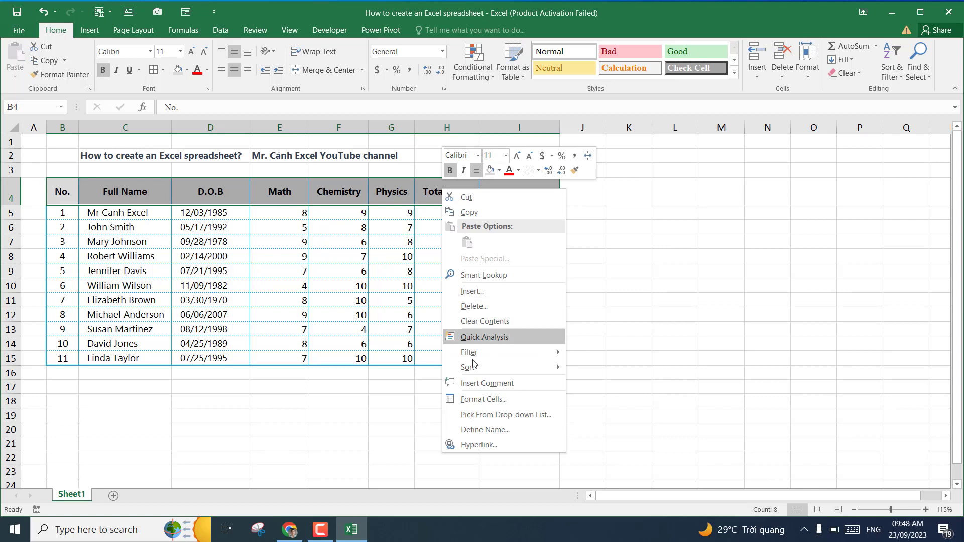
key("Escape")
key("ctrl+1")
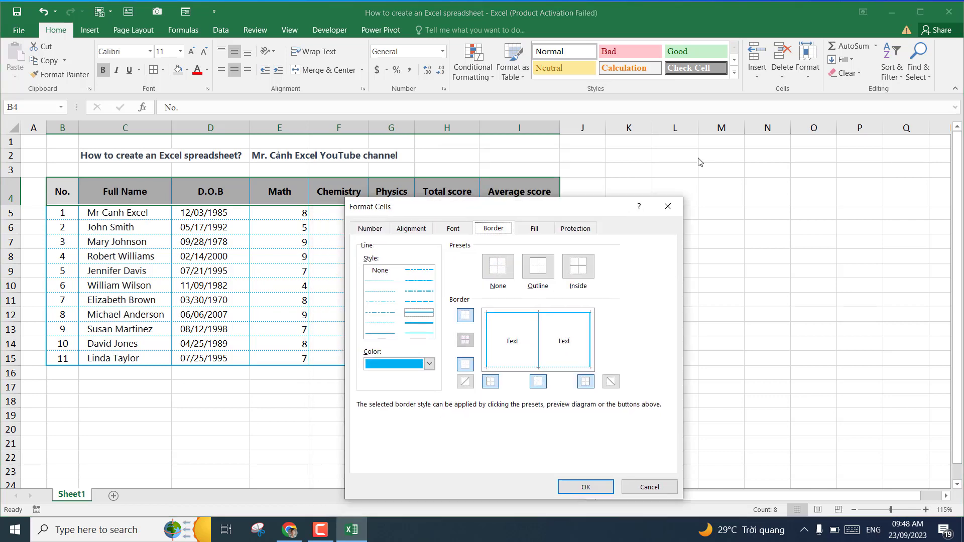
left_click_drag(564, 219, 786, 95)
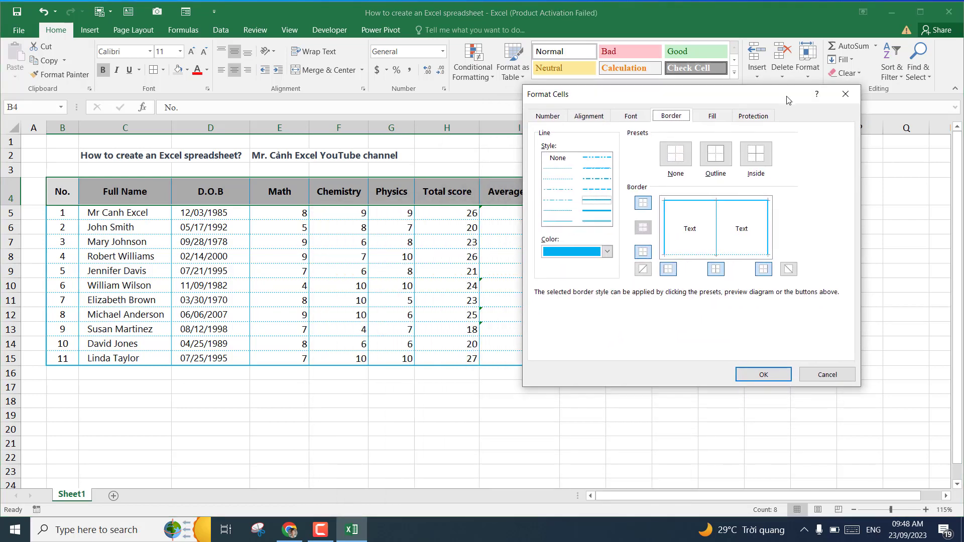
left_click(595, 206)
left_click(710, 256)
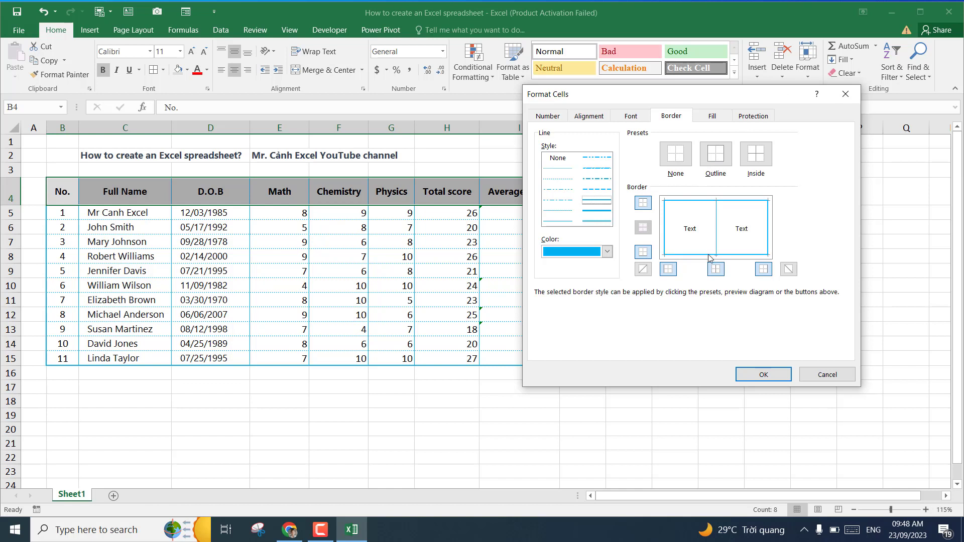
left_click(716, 222)
left_click(764, 376)
left_click(702, 285)
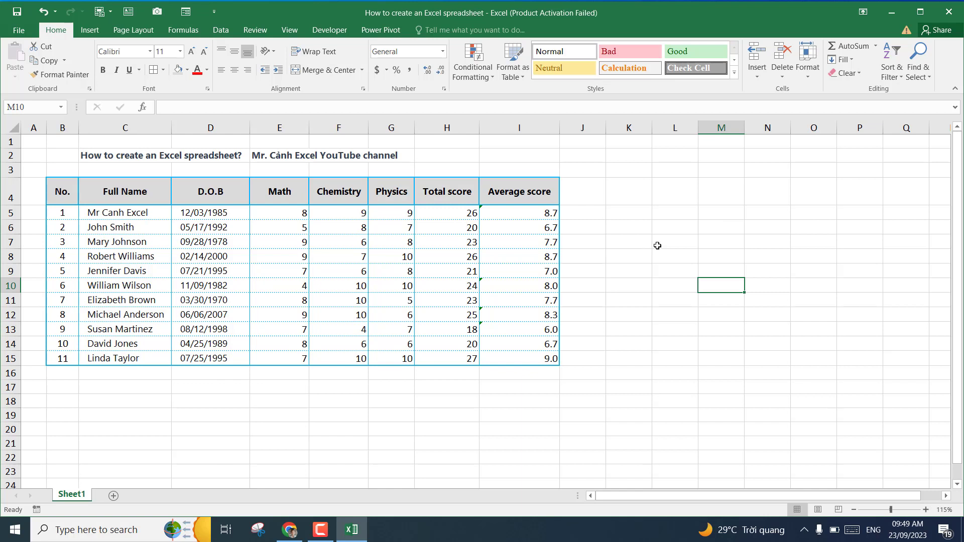
mouse_move(62, 192)
left_mouse_down()
mouse_move(120, 195)
mouse_move(506, 349)
left_mouse_up()
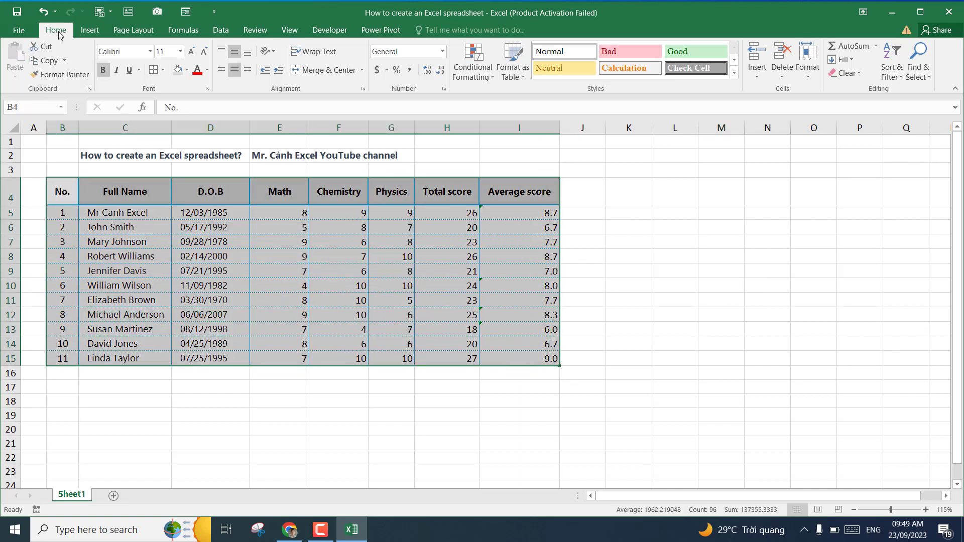
Step: Apply All Borders to B4:I15, replacing the blue lines with thin black ones
left_click(164, 70)
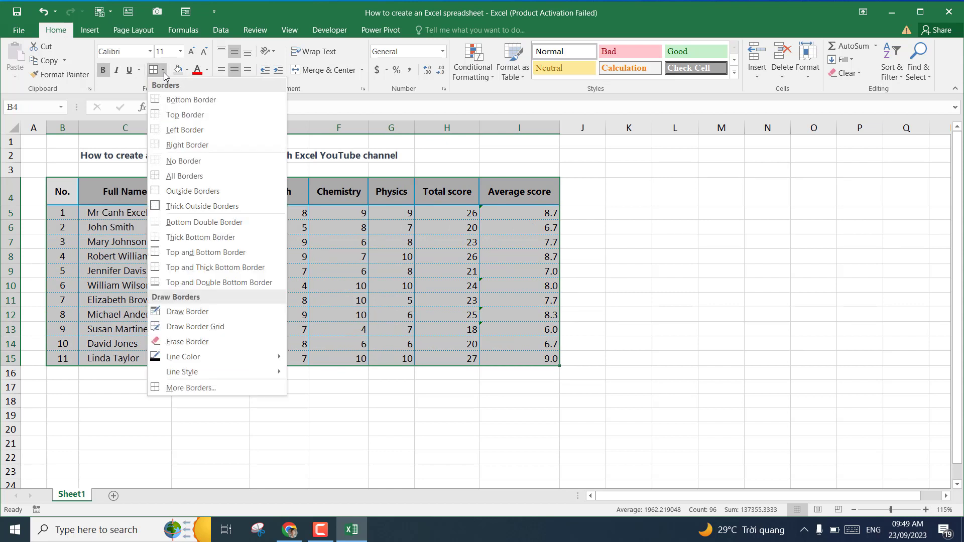
left_click(182, 177)
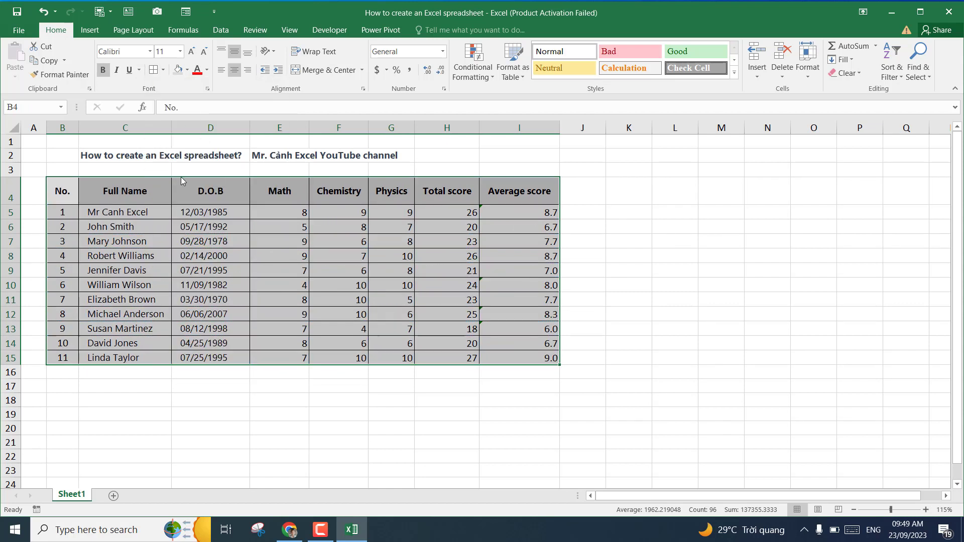
left_click(652, 306)
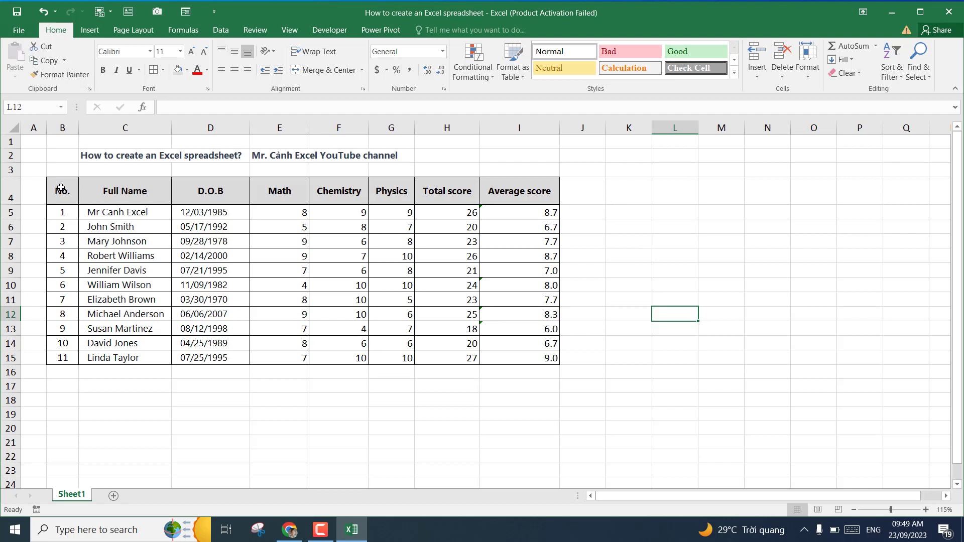
Step: Format B4:I15 as a table with headers using a light blue banded style
left_click_drag(61, 189, 522, 357)
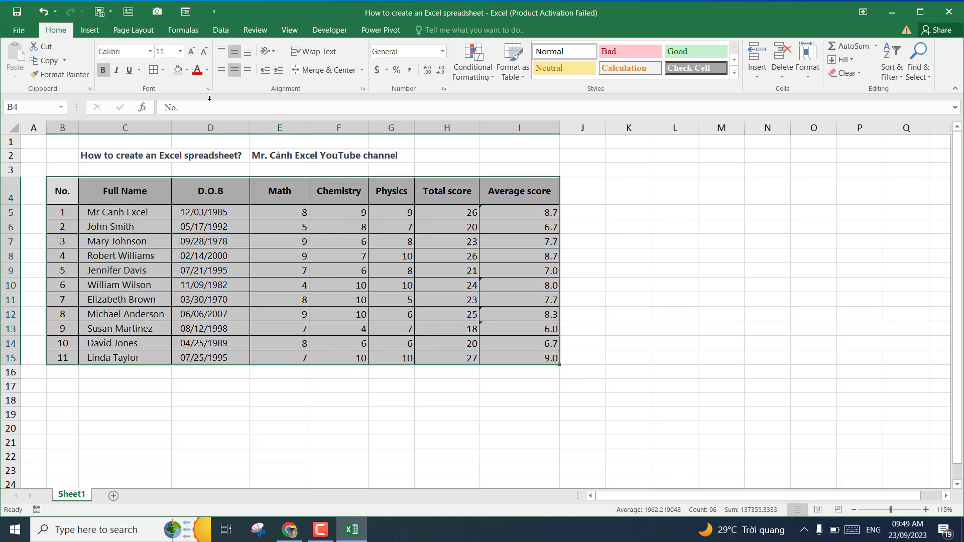
left_click(523, 79)
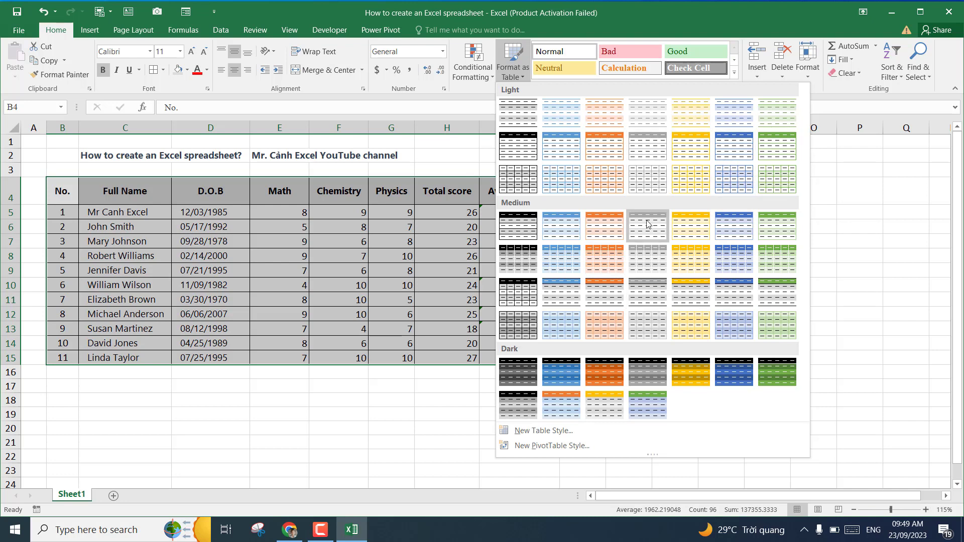
left_click(738, 234)
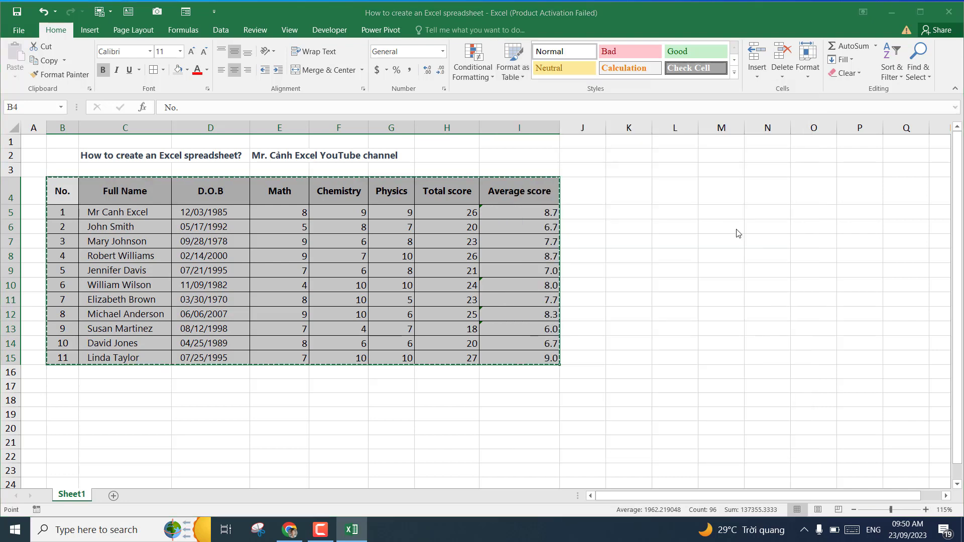
left_click_drag(356, 256, 682, 196)
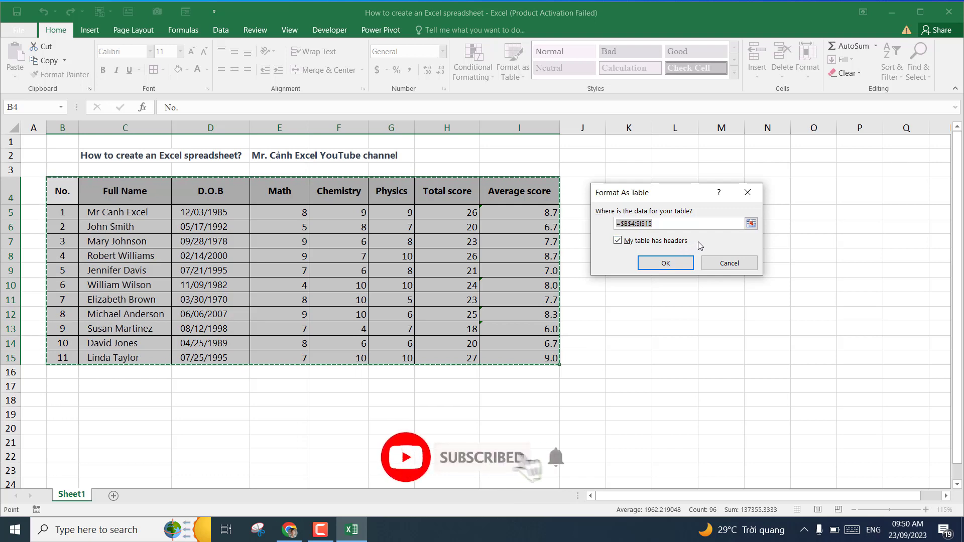
left_click(668, 263)
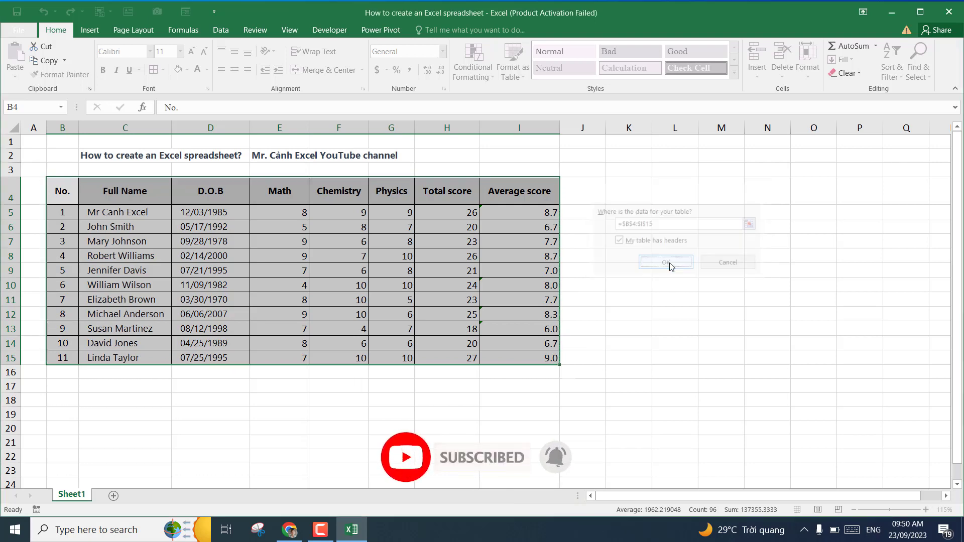
left_click(687, 245)
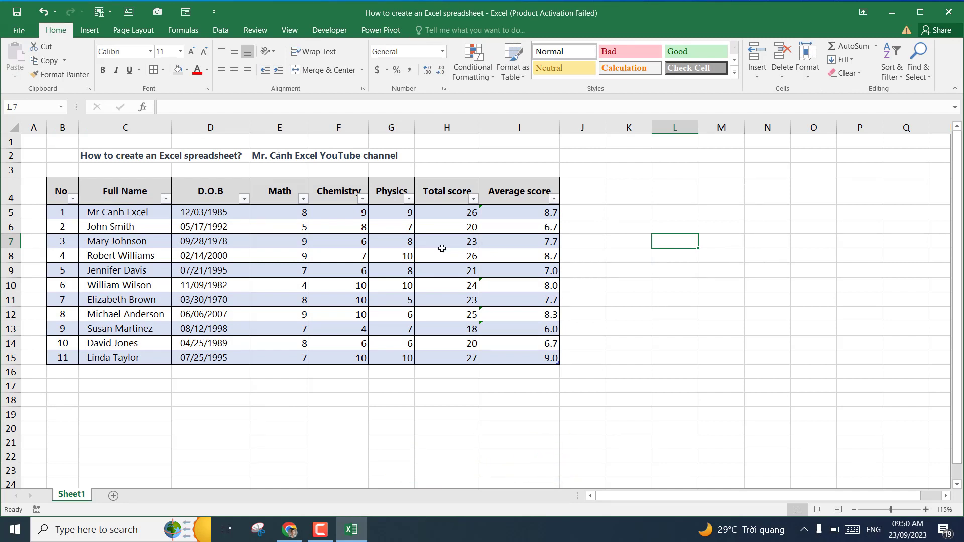
Step: Enter test text in C16, D16, C17 and C18 so the table extends to row 18
left_click(390, 243)
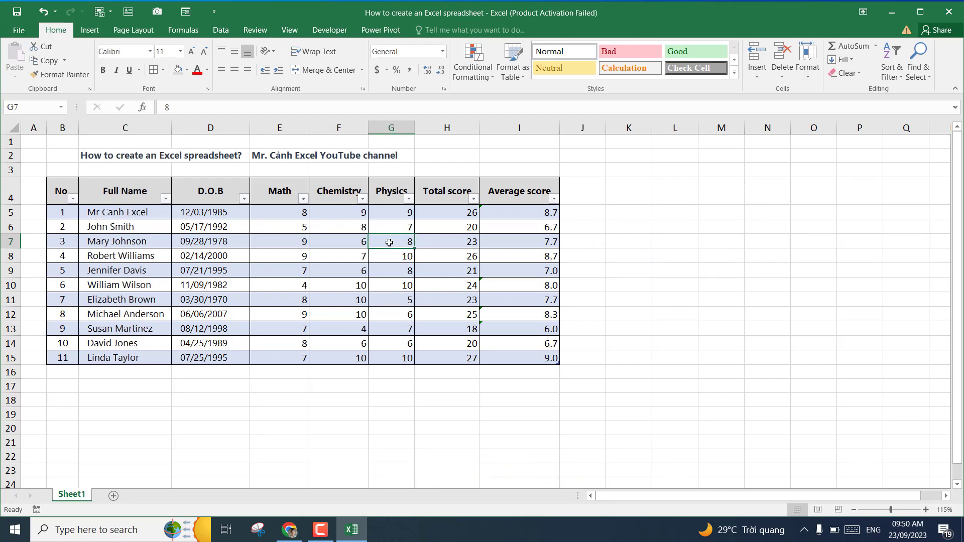
left_click(339, 237)
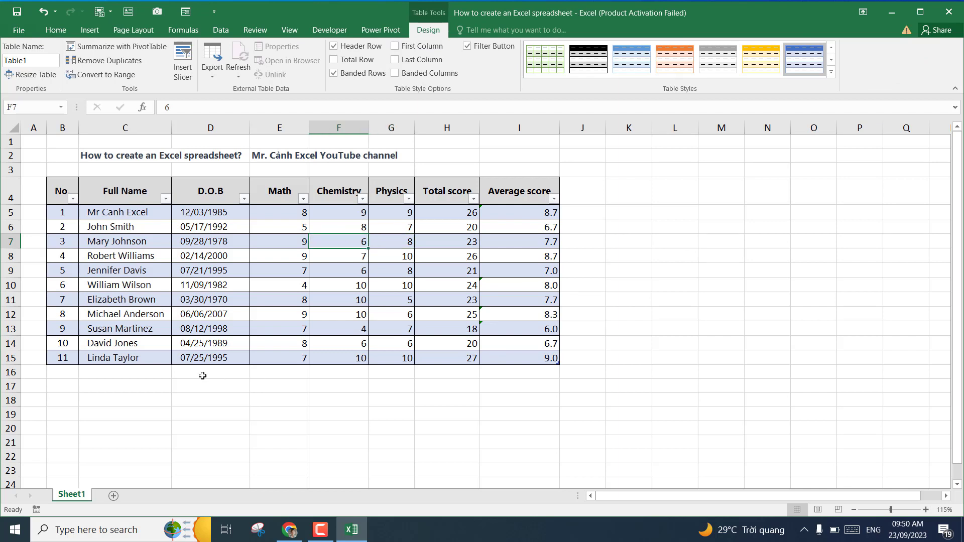
left_click(167, 374)
type("n")
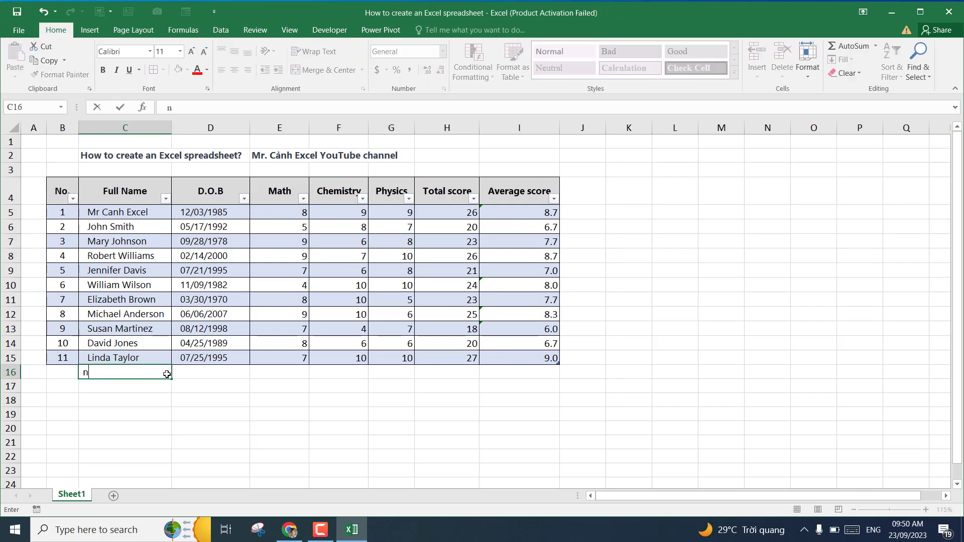
type("r;;")
left_click(187, 373)
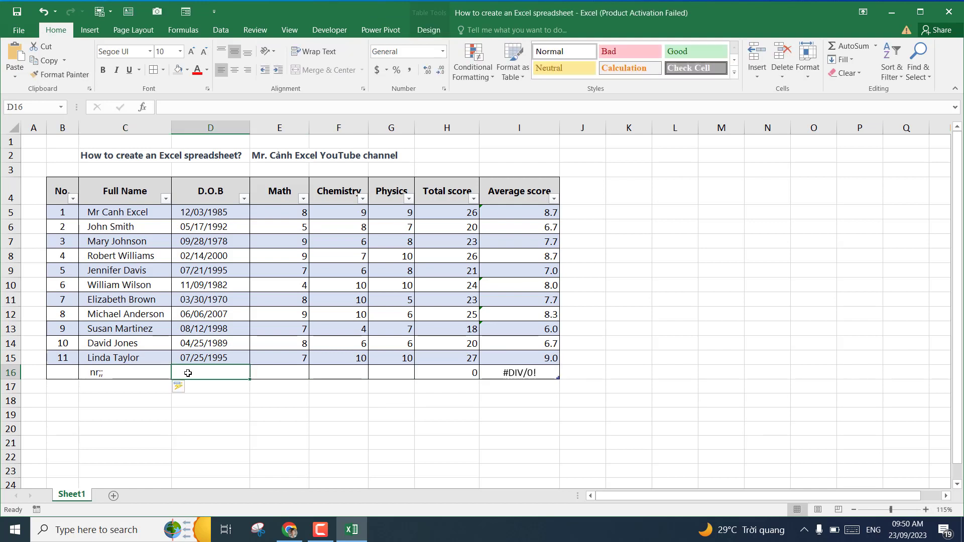
type("r';hl;r")
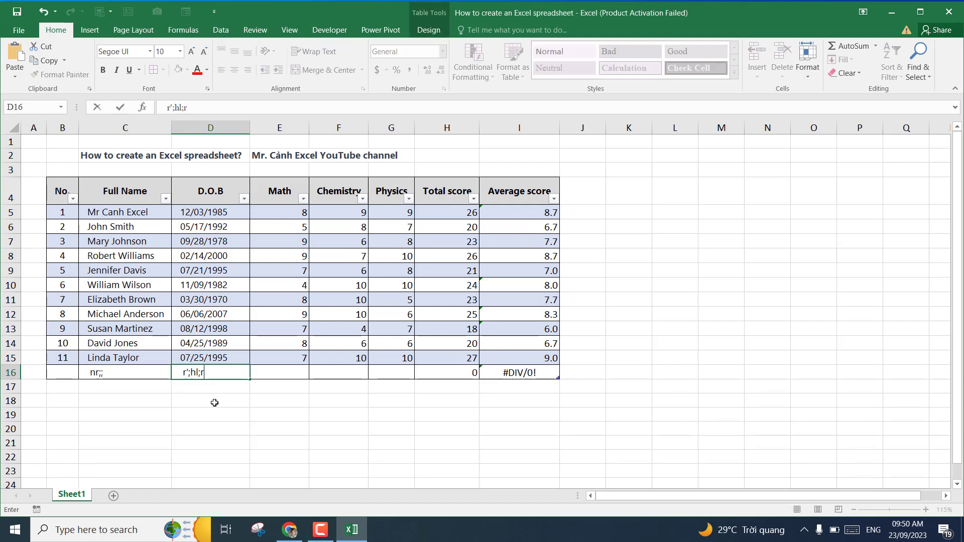
left_click(140, 388)
type("m")
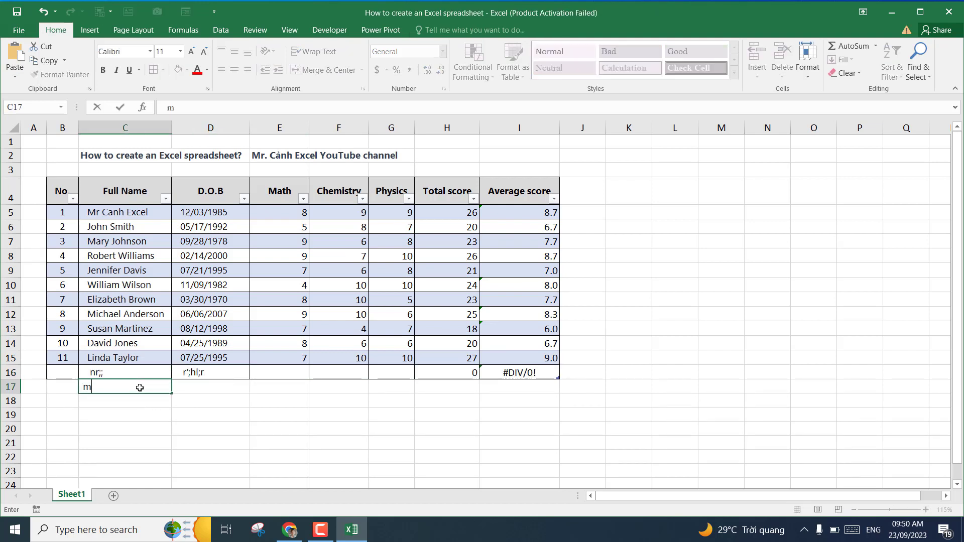
type("'r;;j'")
key("Return")
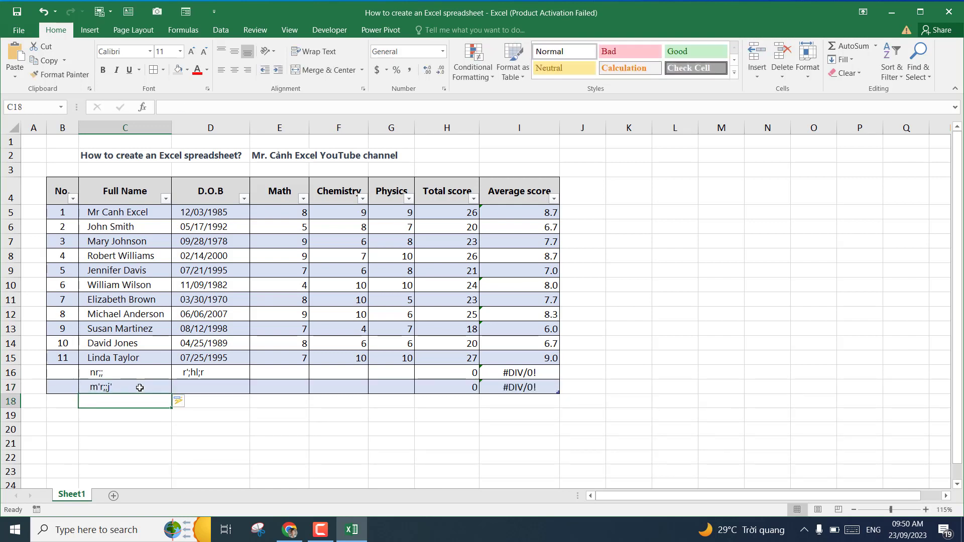
type("mọprl ';k")
key("Return")
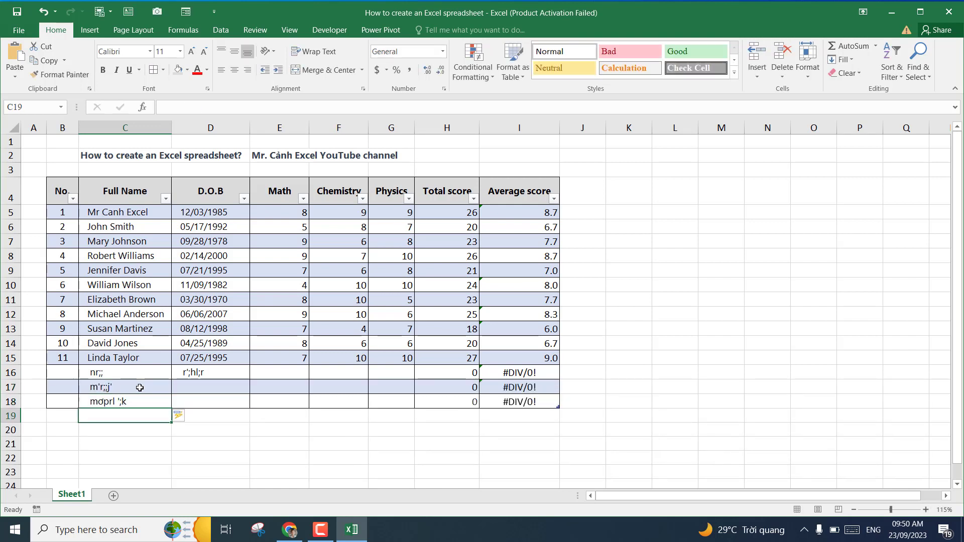
left_click(335, 291)
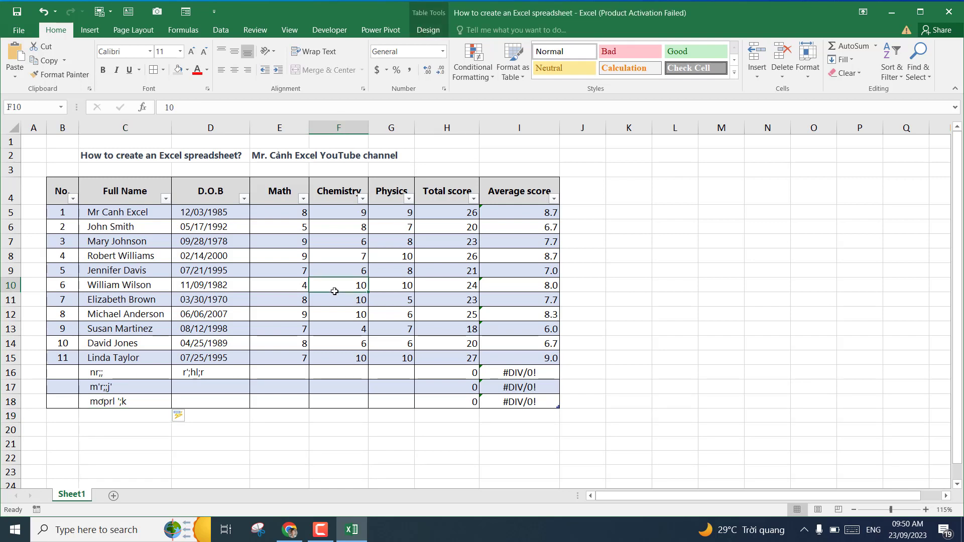
Step: Convert the score table back to a normal range
right_click(338, 242)
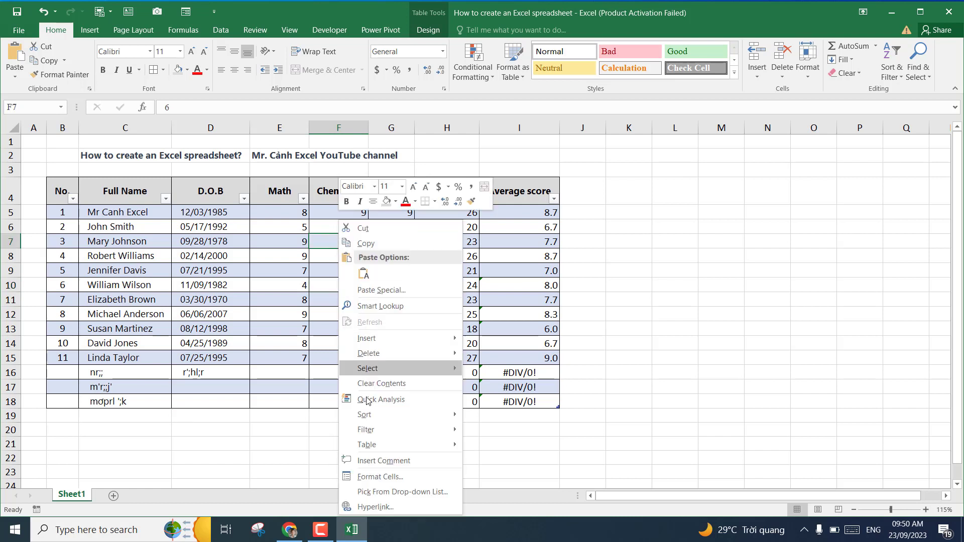
mouse_move(368, 445)
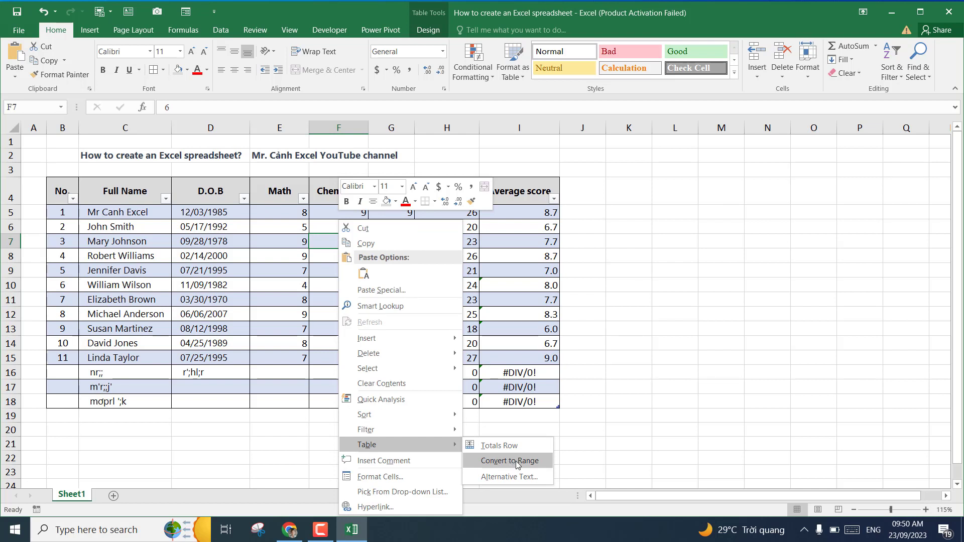
left_click(517, 461)
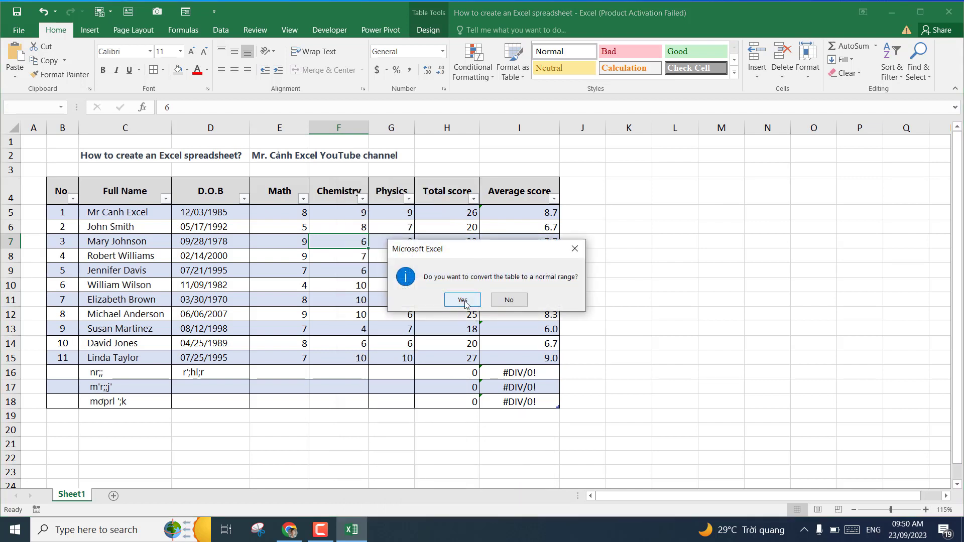
left_click(462, 301)
left_click(658, 255)
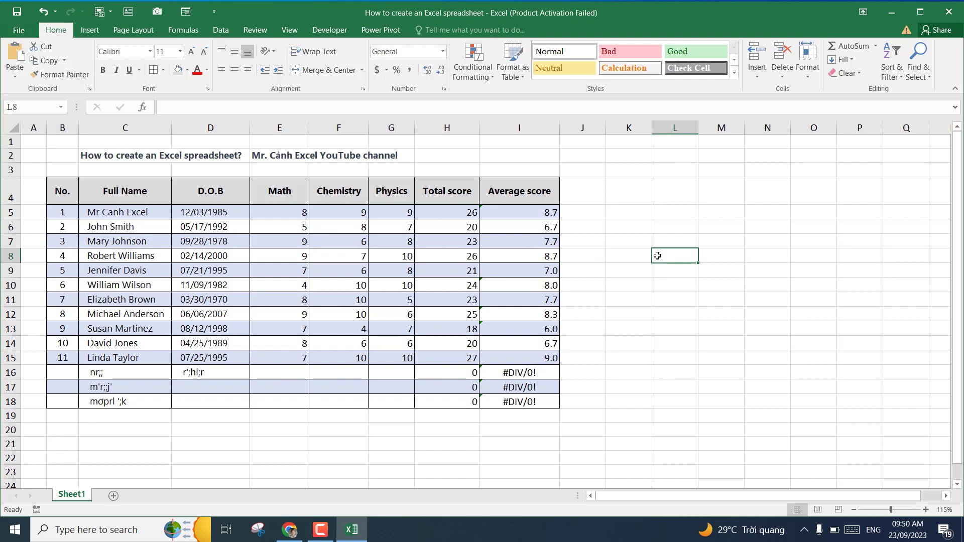
Step: Set B4:I18 to No Fill and apply All Borders to every cell
left_click_drag(62, 191, 513, 398)
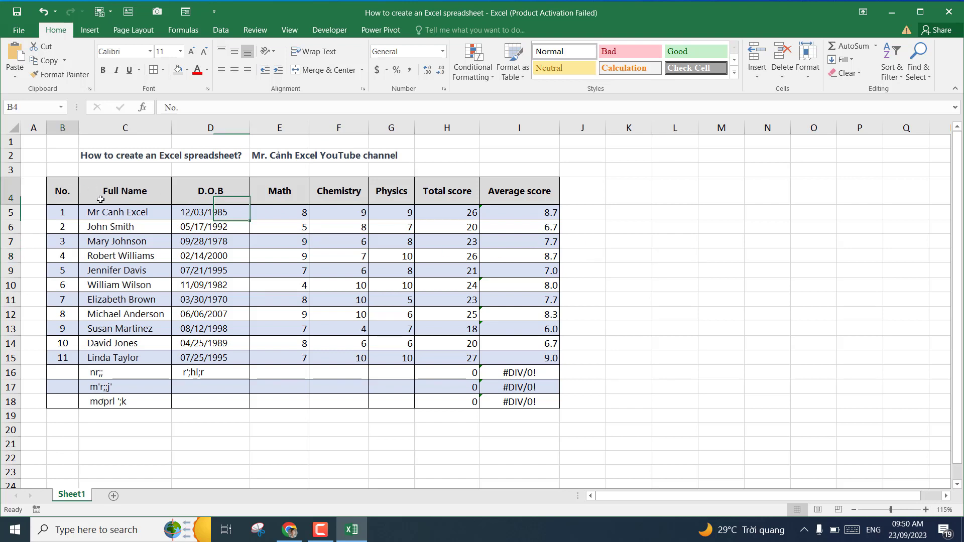
left_click(189, 73)
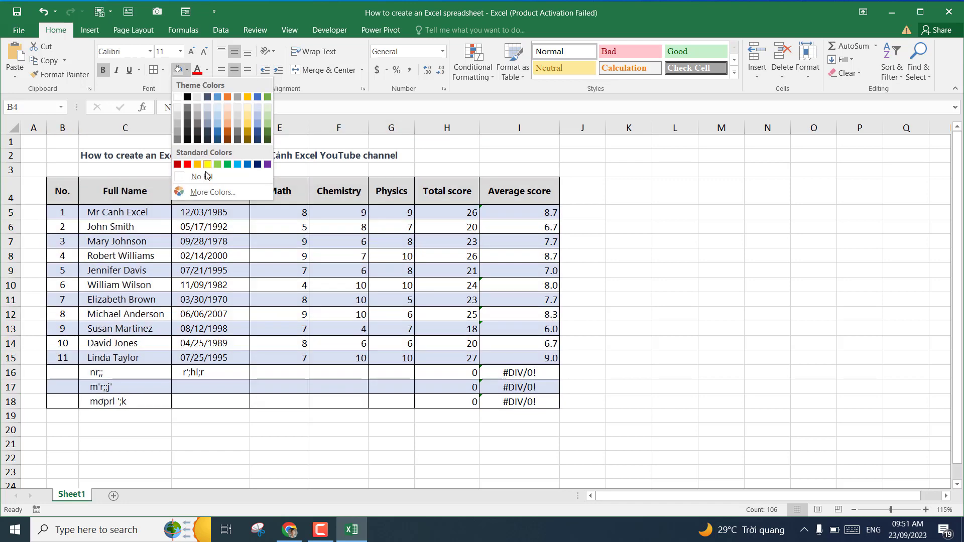
left_click(197, 131)
left_click(163, 69)
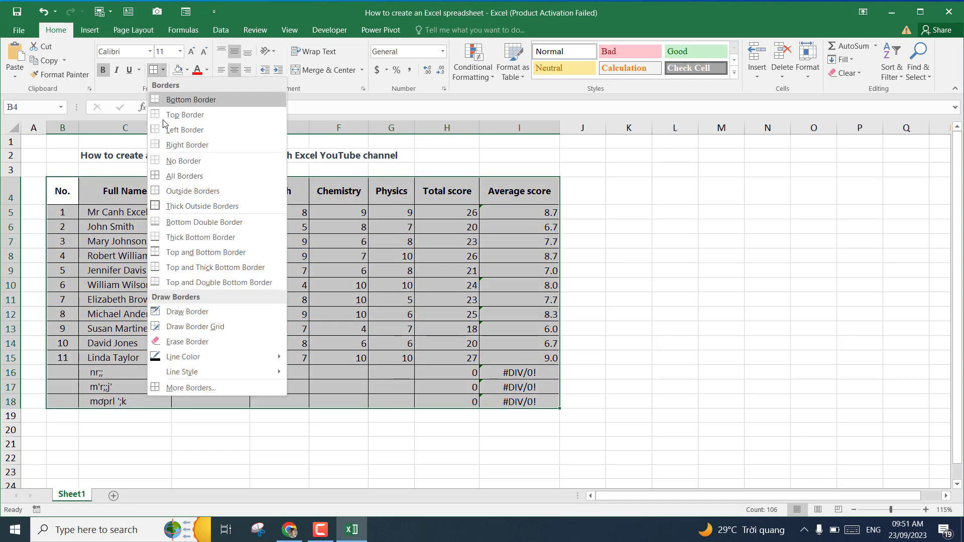
left_click(163, 176)
left_click(683, 268)
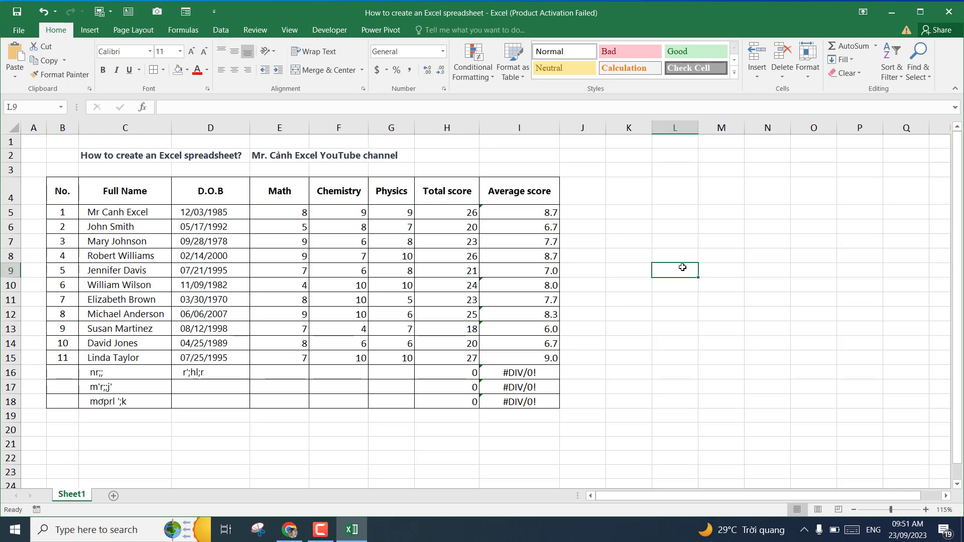
left_click(289, 530)
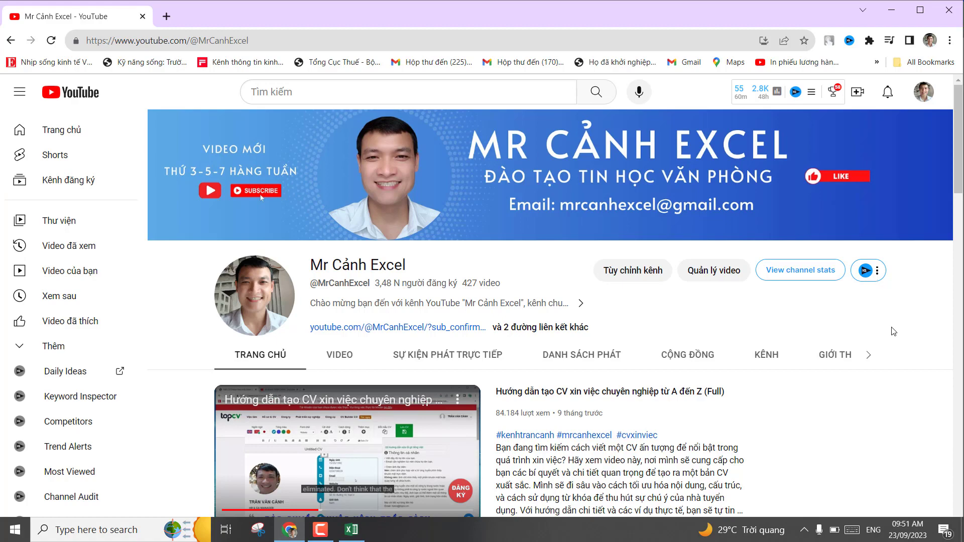
Step: Scroll down through the channel's Excel playlists and back up to the banner
scroll(824, 362, "down", 4)
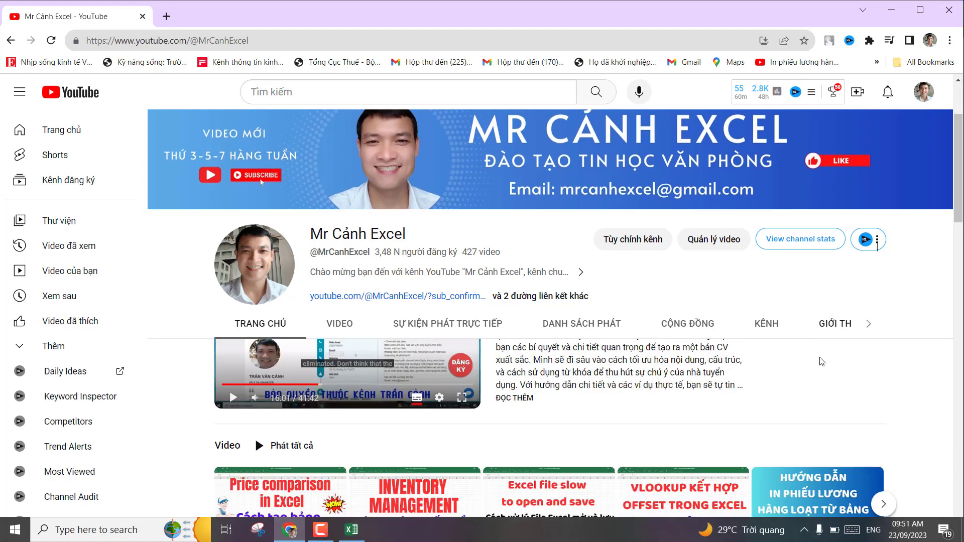
scroll(823, 360, "down", 2)
scroll(876, 341, "down", 2)
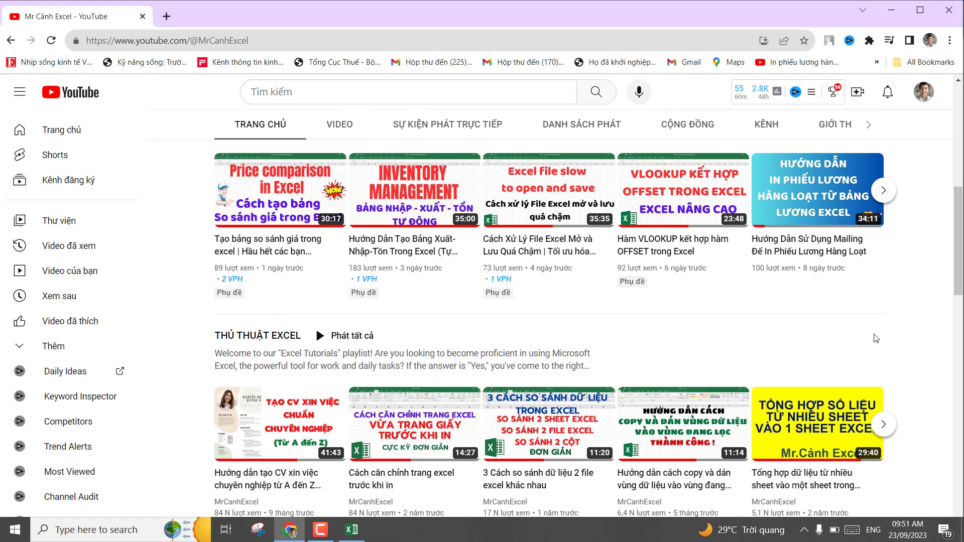
scroll(876, 338, "down", 4)
scroll(877, 338, "down", 2)
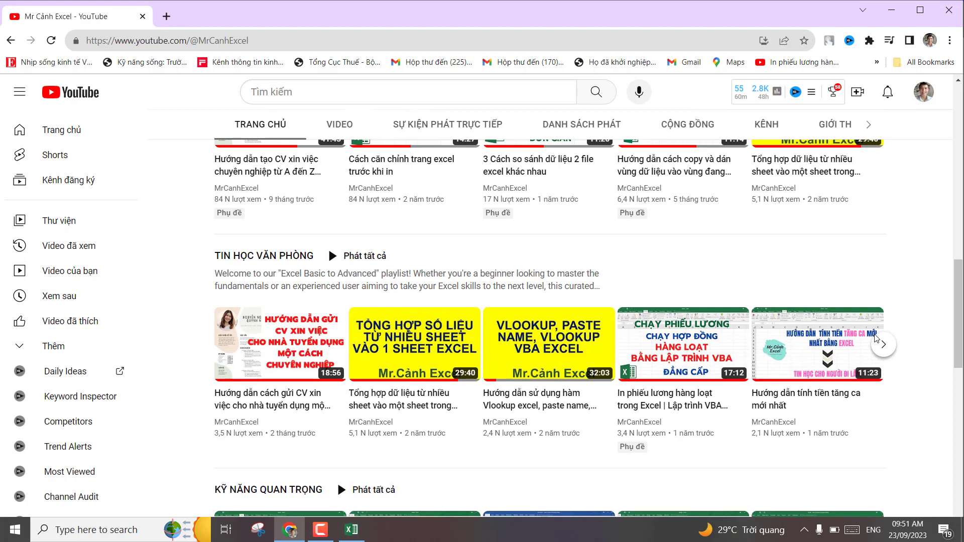
scroll(876, 338, "down", 3)
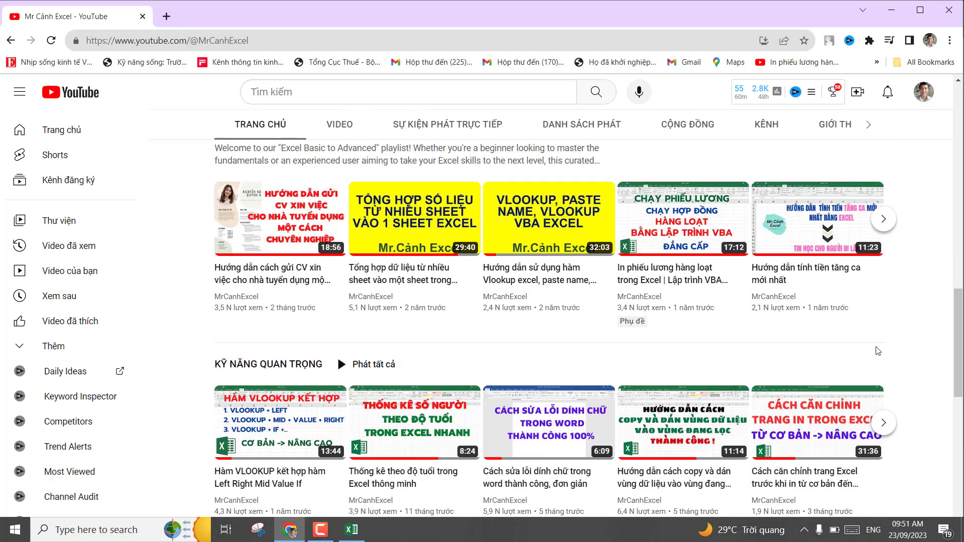
scroll(878, 351, "up", 3)
scroll(877, 351, "up", 4)
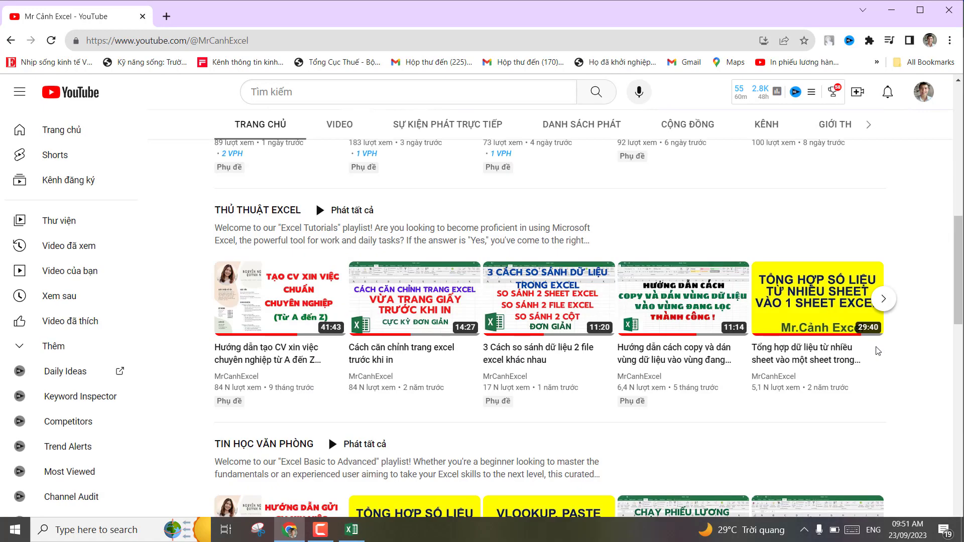
scroll(877, 351, "up", 5)
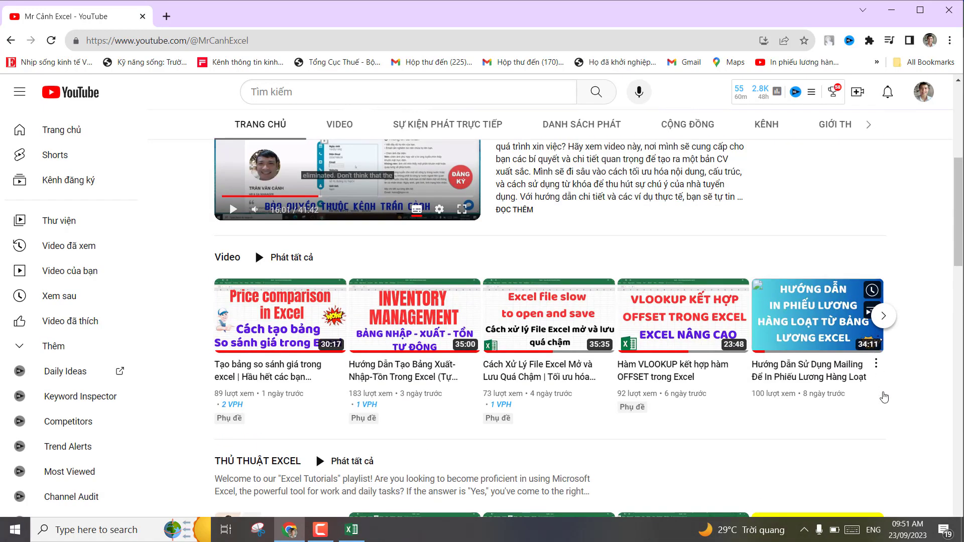
scroll(891, 351, "up", 4)
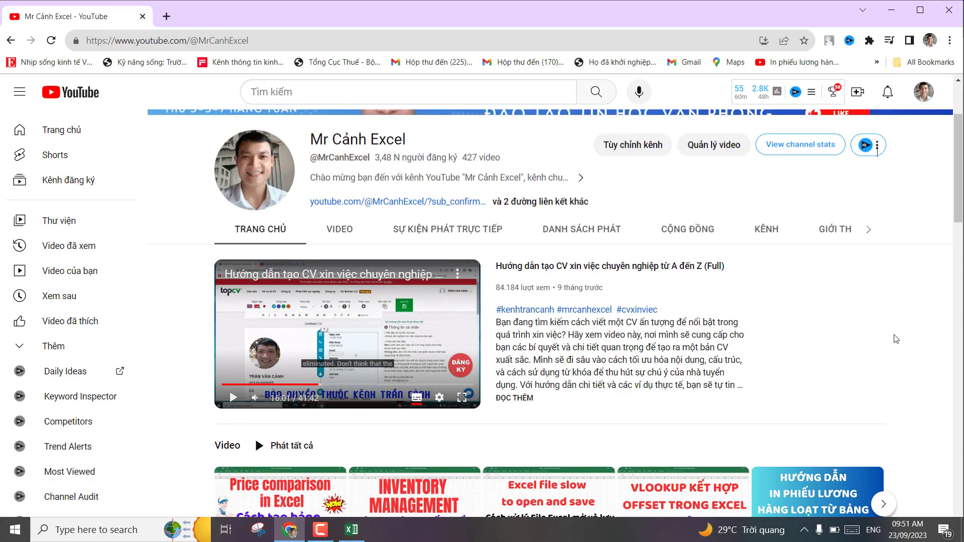
scroll(894, 338, "up", 3)
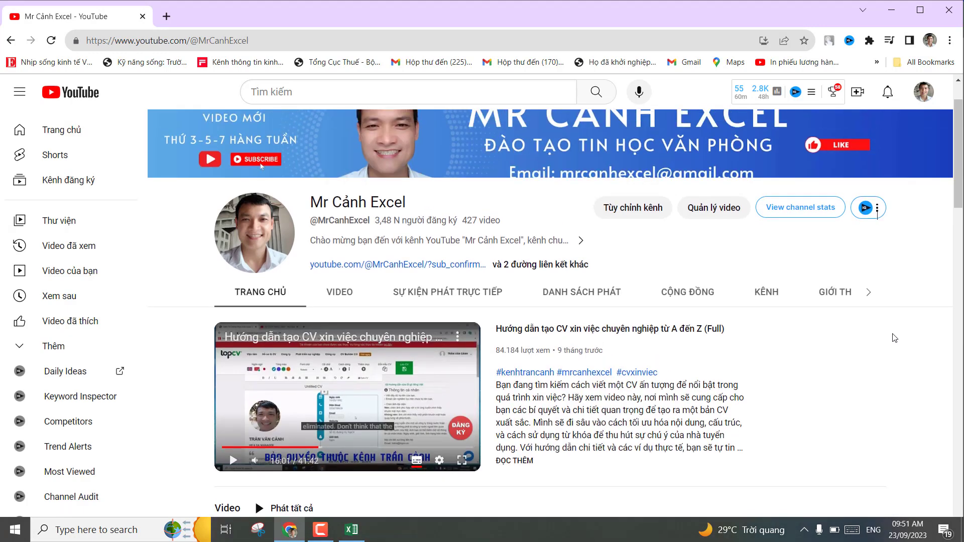